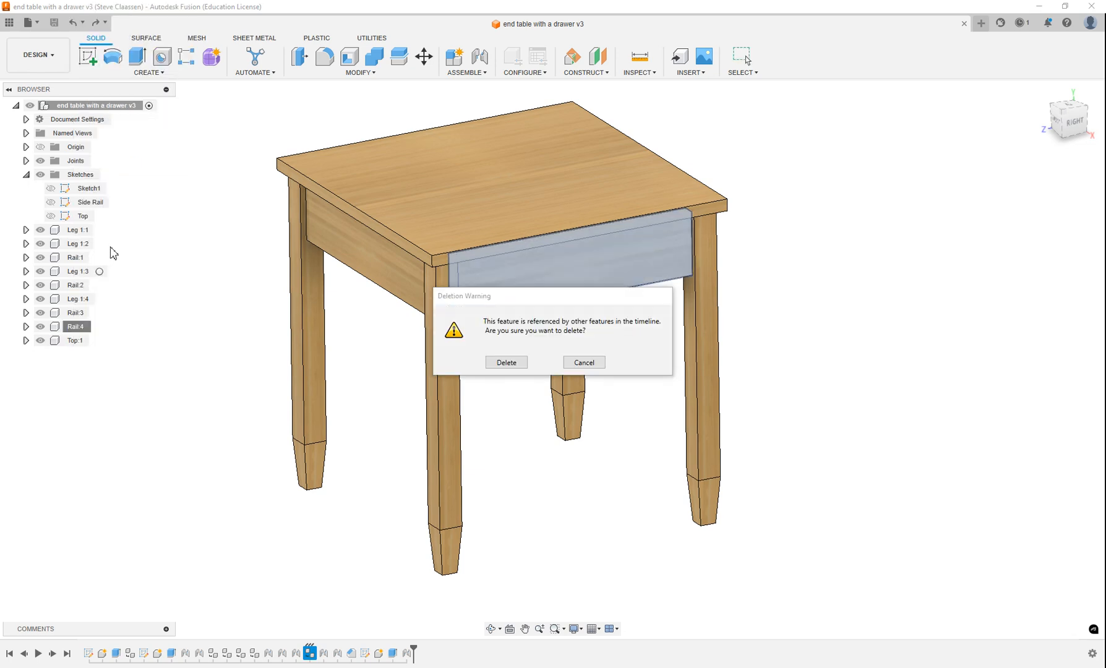
- Confirm the deletion of the front rail Rail:4 between the two front legs
left_click(497, 360)
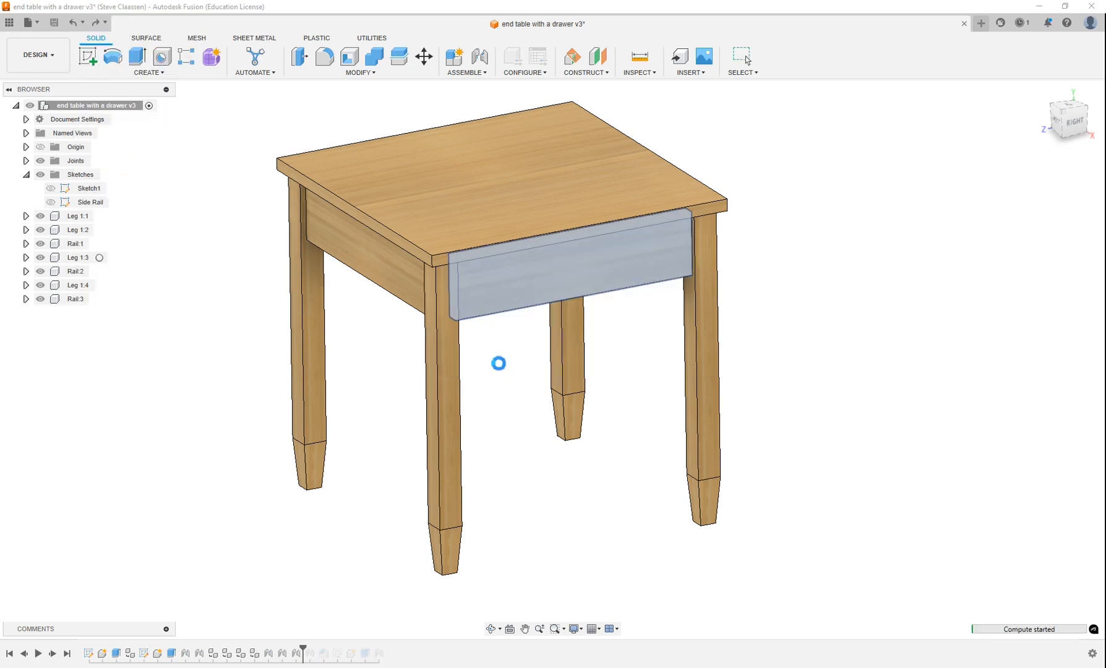
scroll(500, 273, "down", 3)
middle_click_drag(511, 280, 563, 379, "shift")
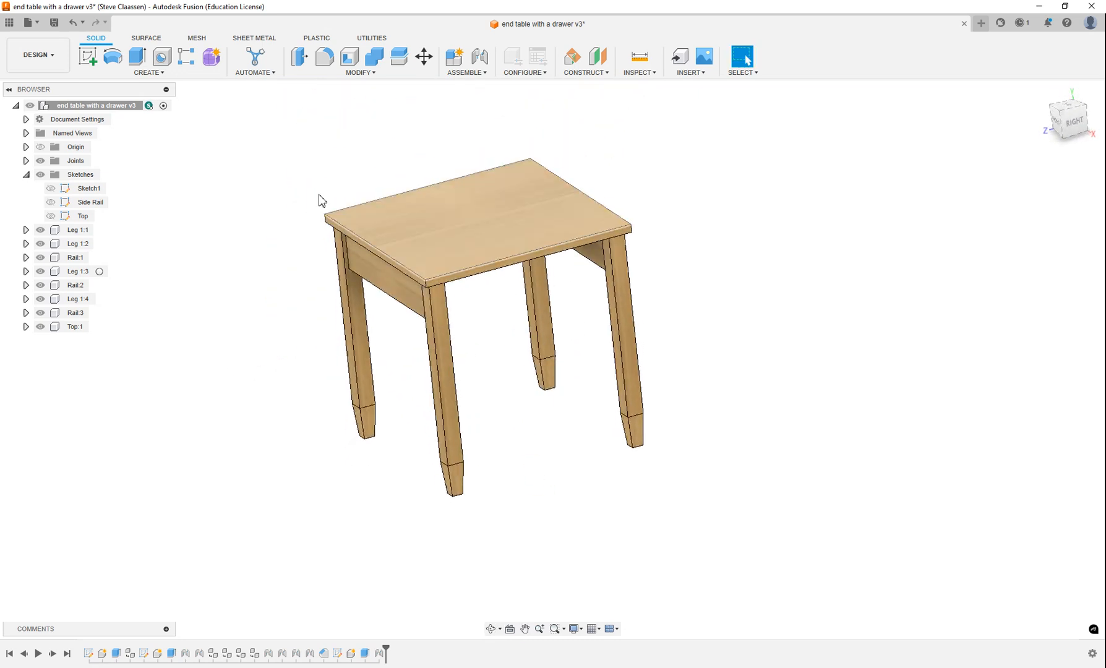
- Sketch a rectangle 16 in wide and 3/4 in high on the vertical origin plane parallel to the table's open front, and finish the sketch
left_click(88, 56)
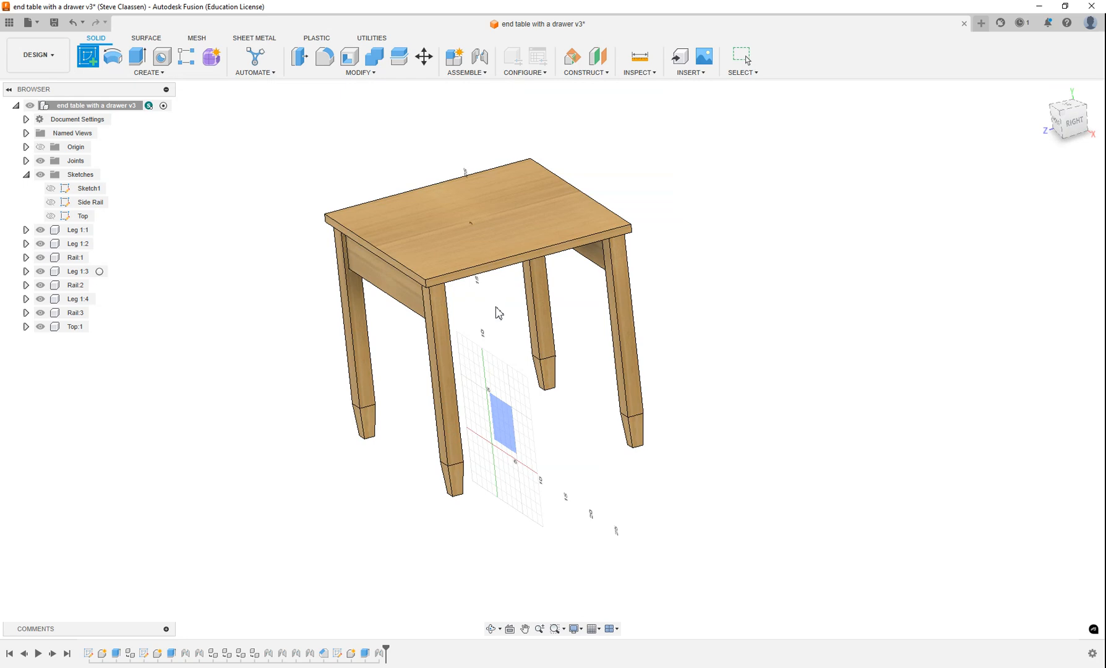
mouse_move(488, 365)
middle_mouse_down("shift")
mouse_move(457, 358)
mouse_move(518, 378)
mouse_move(507, 371)
middle_mouse_up("shift")
left_click(1069, 122)
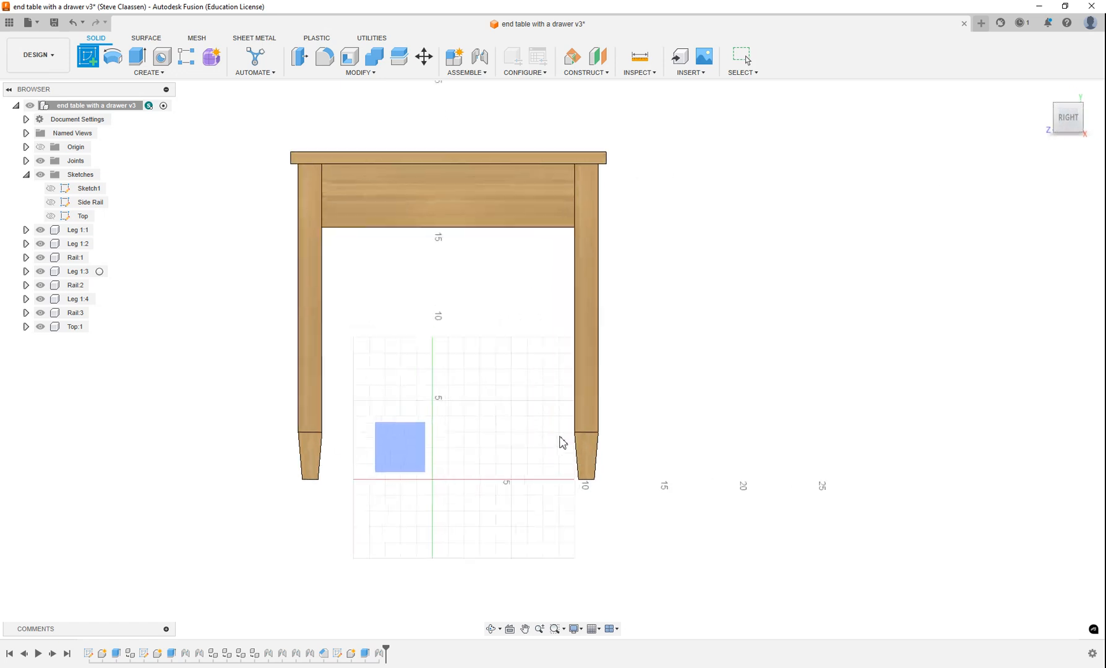
left_click(405, 449)
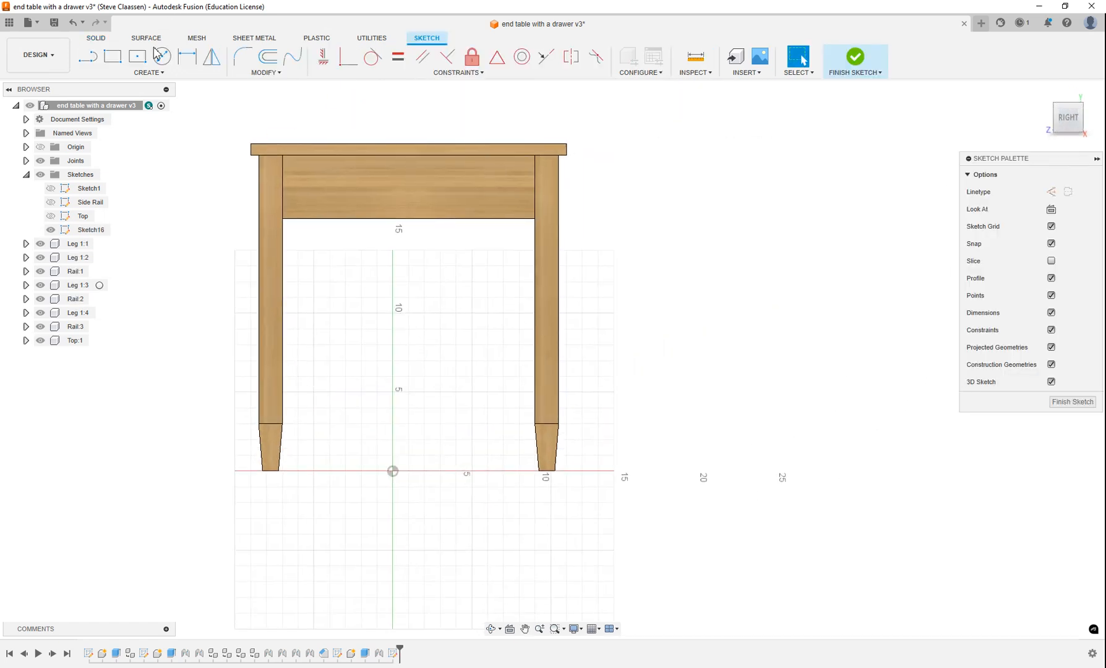
left_click(112, 56)
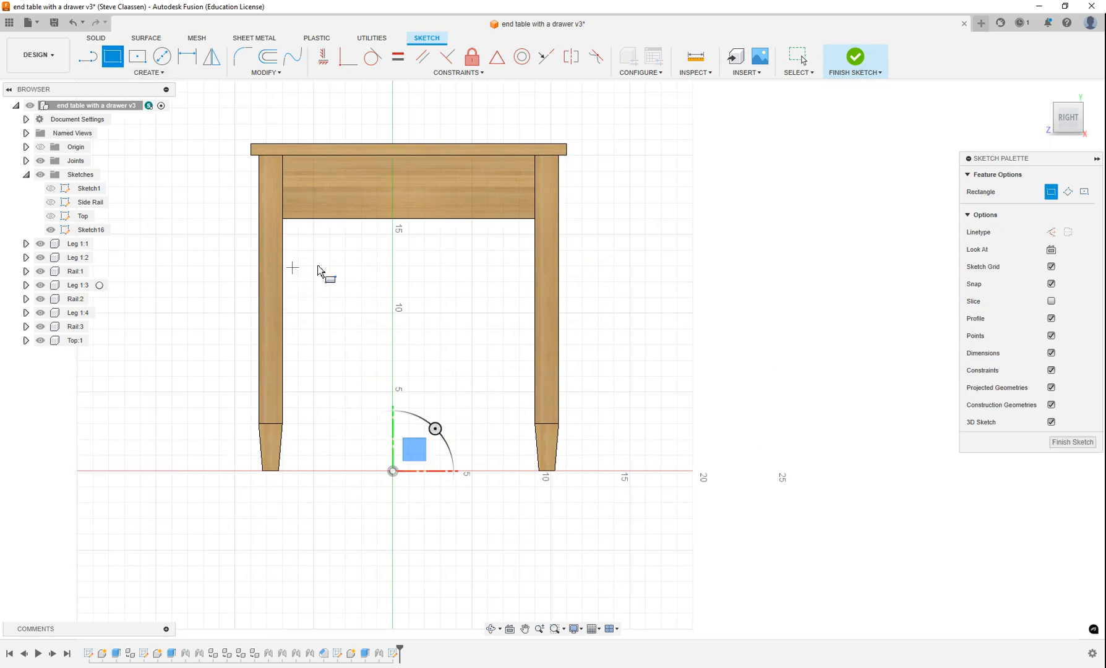
left_click(306, 293)
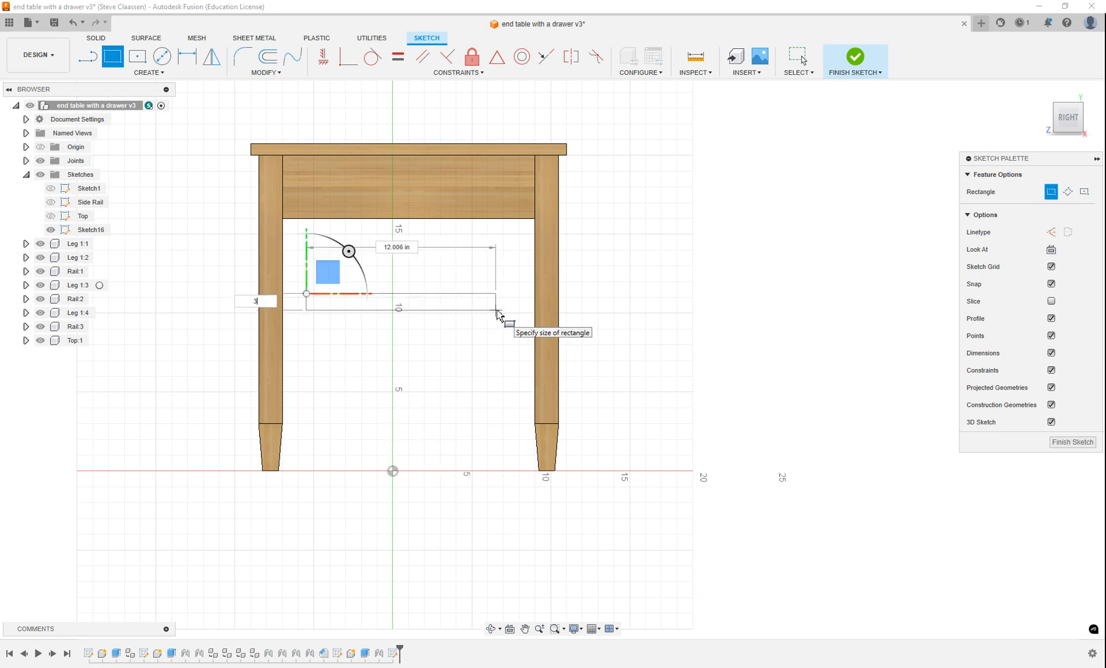
key("Tab")
type("1")
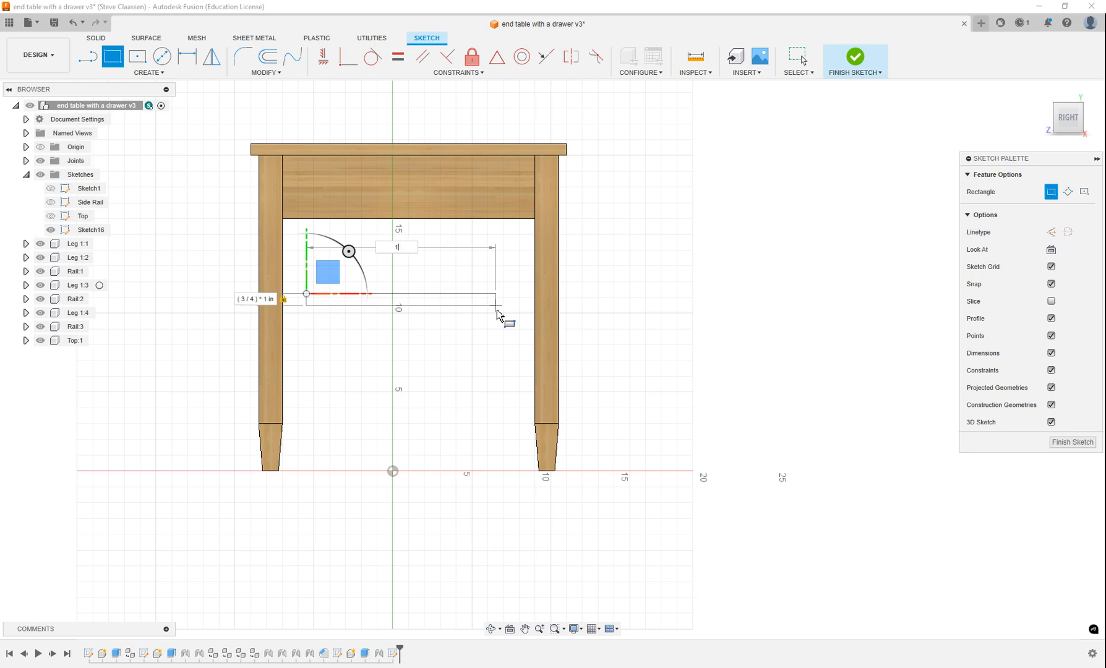
type("6")
key("Return")
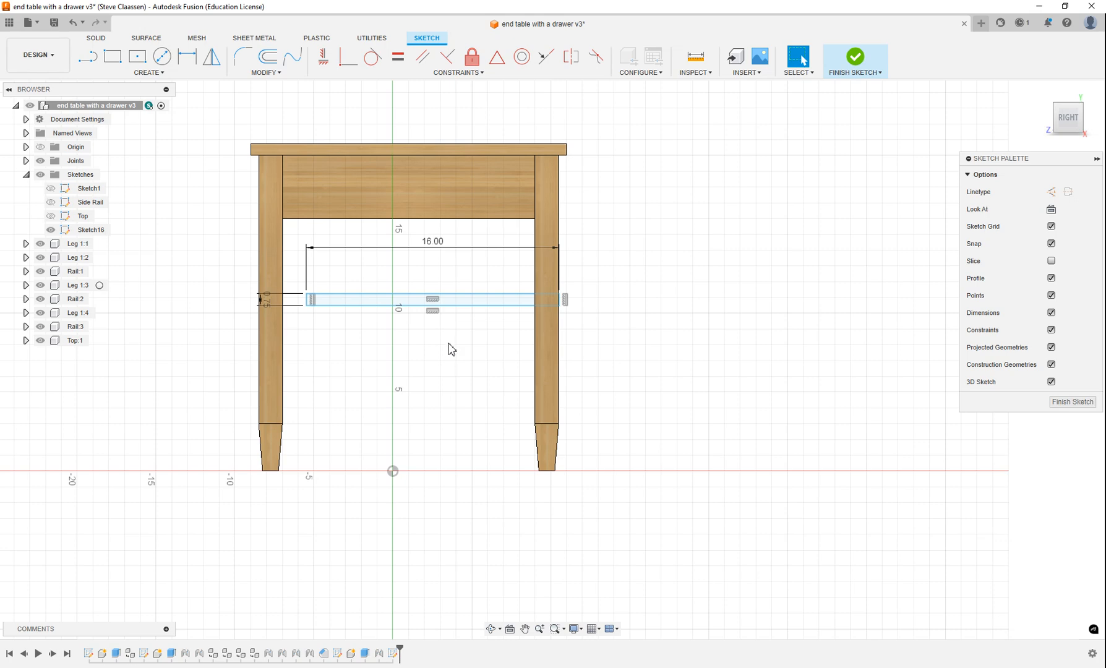
middle_click_drag(450, 349, 677, 353, "shift")
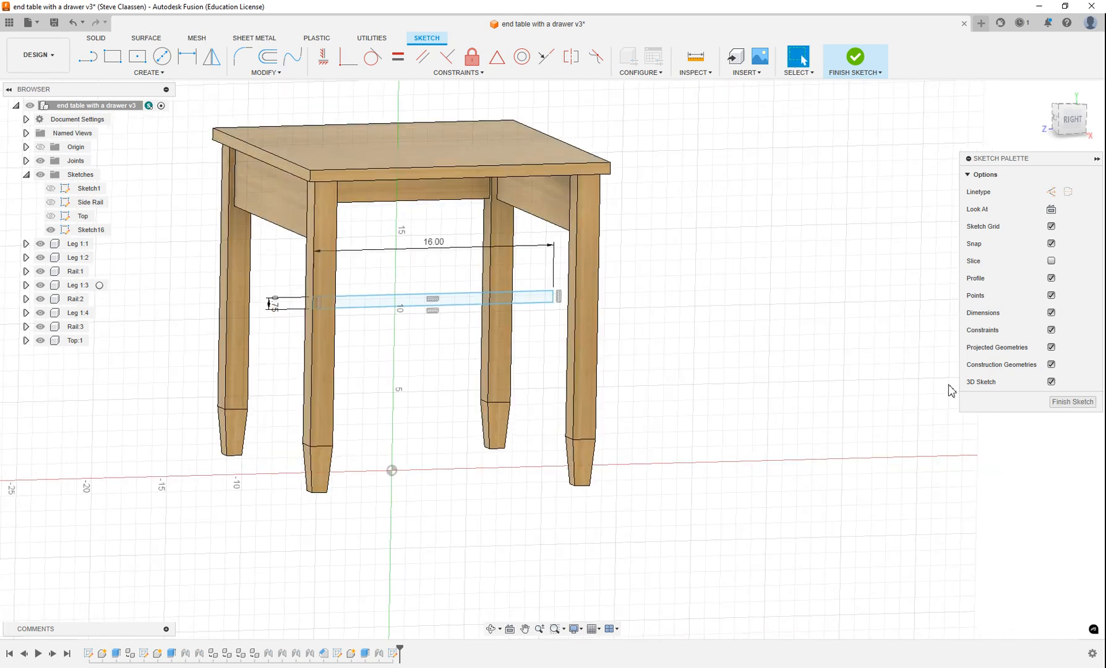
left_click(1068, 408)
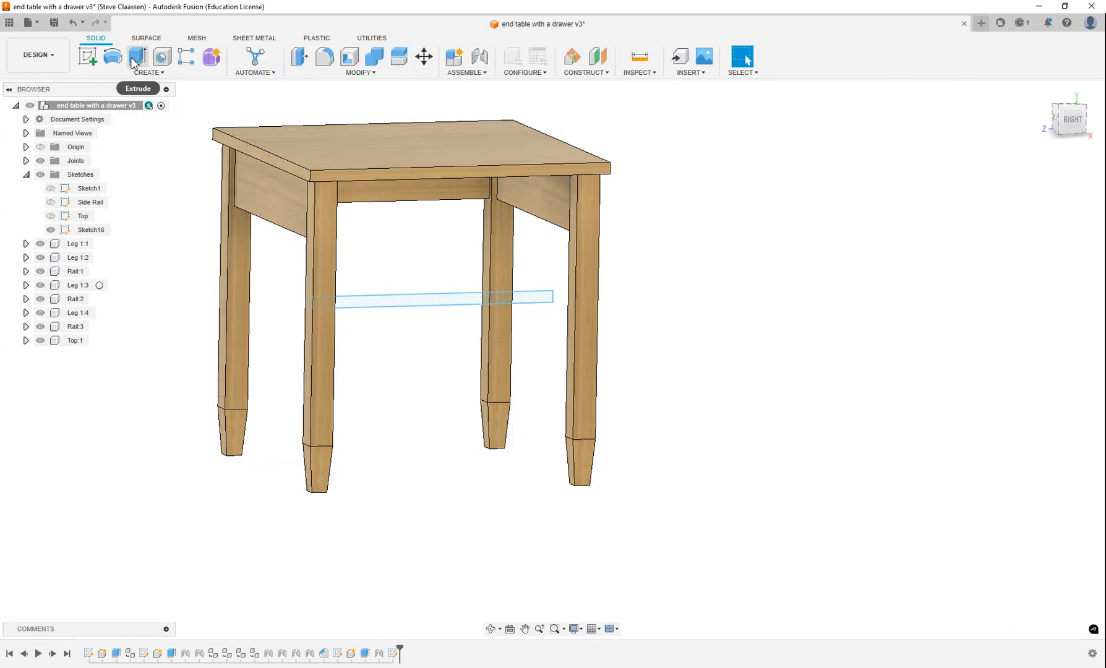
- Extrude the rectangle profile 3/4 in as a new component
left_click(137, 56)
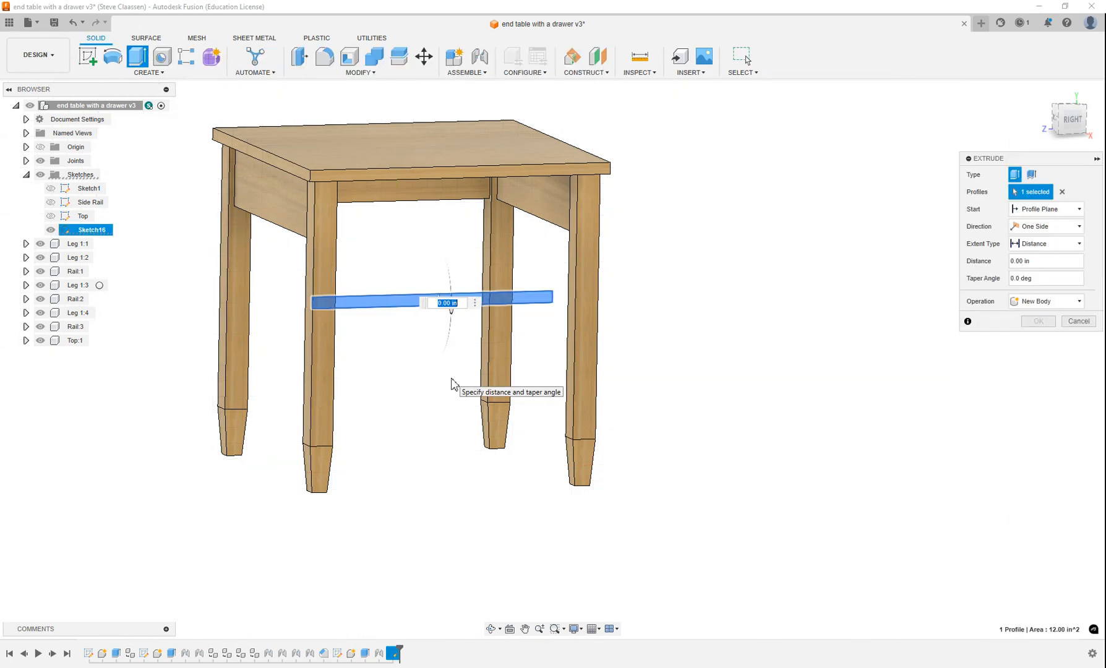
type("3/4")
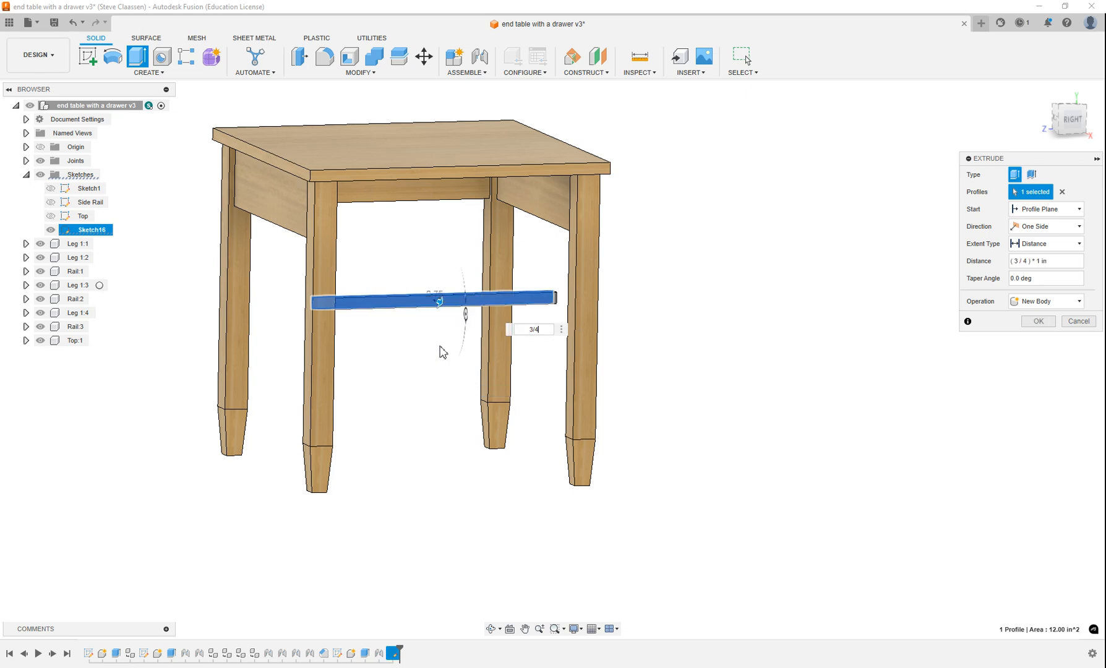
left_click(1041, 302)
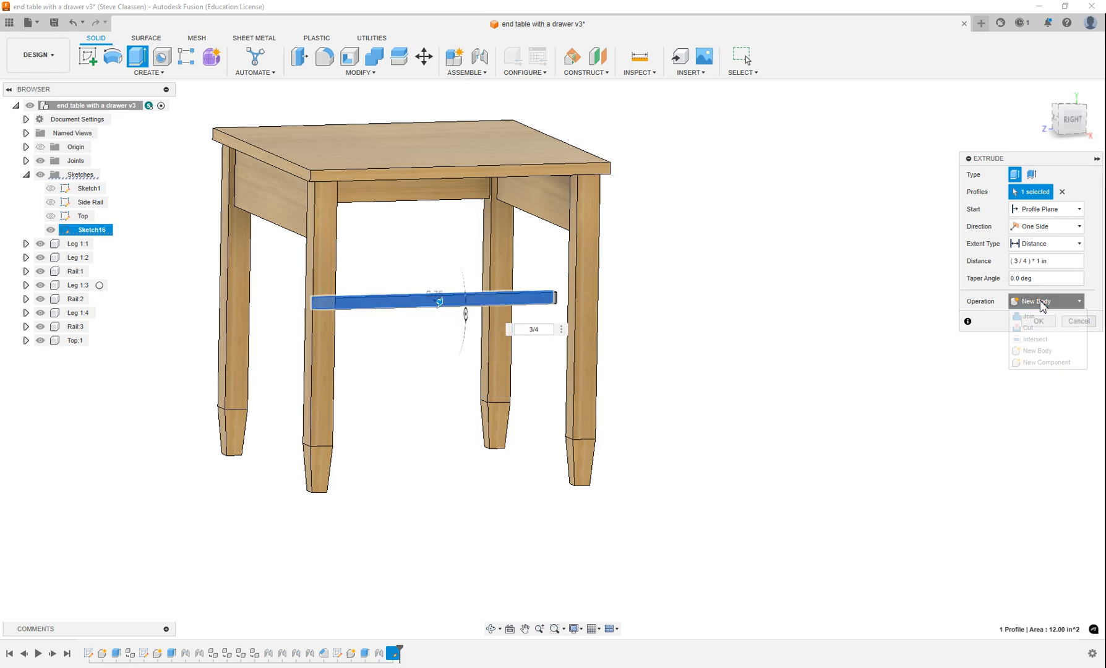
left_click(1040, 366)
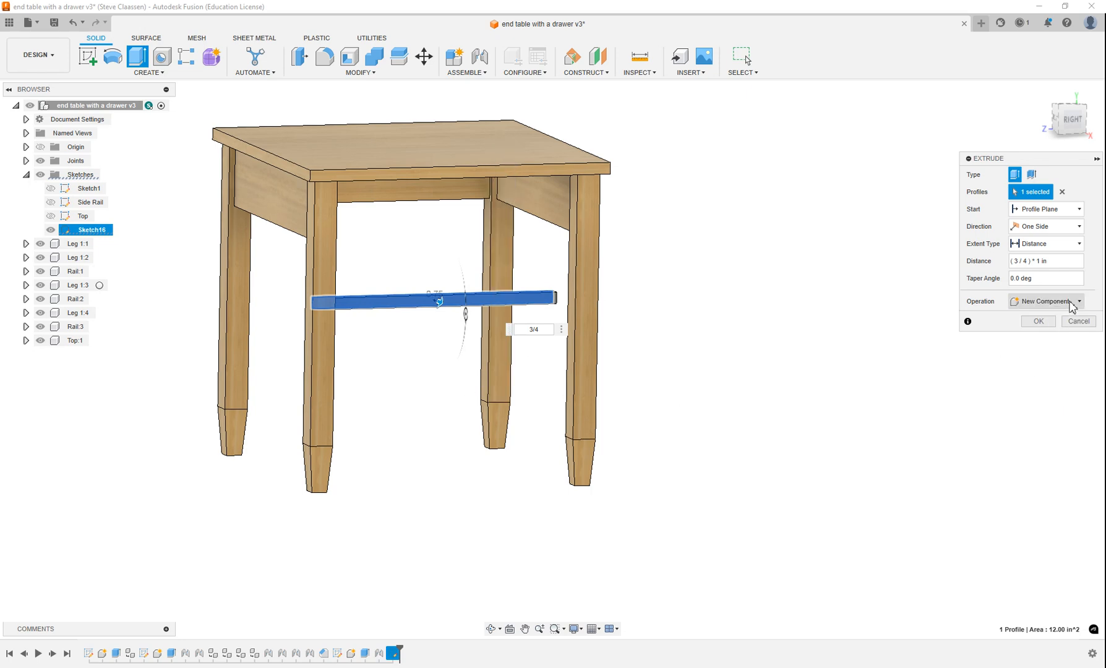
key("Return")
mouse_move(476, 375)
middle_mouse_down("shift")
mouse_move(436, 388)
mouse_move(492, 379)
middle_mouse_up("shift")
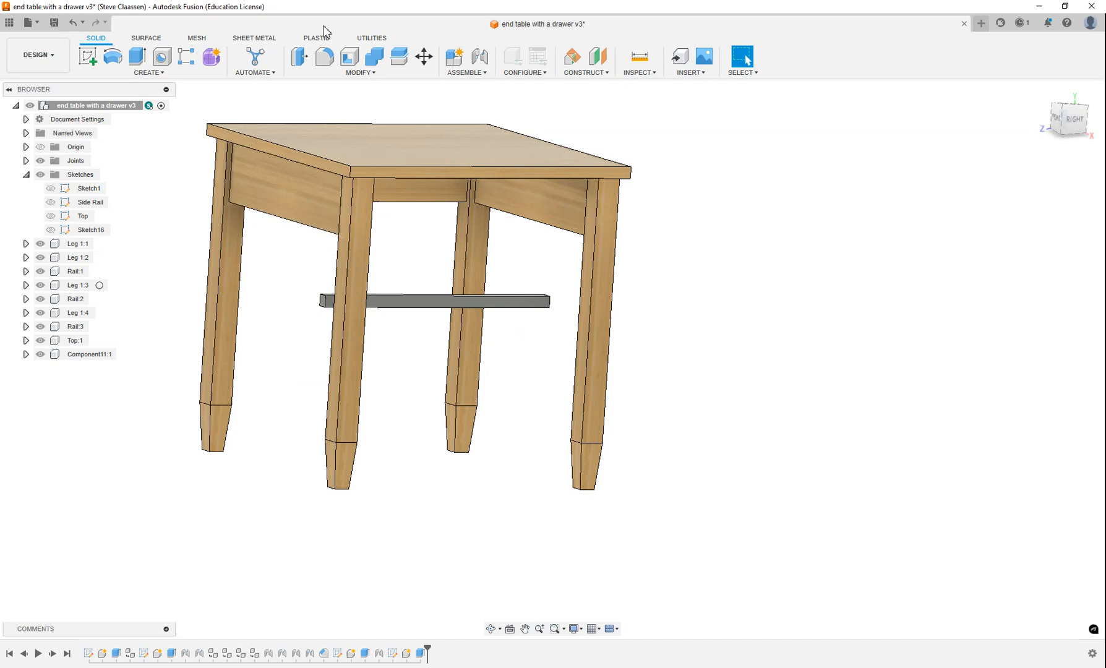
- Joint the top edge midpoint of Leg 1:4's inner face to the bottom edge midpoint of the new bar's end
left_click(479, 56)
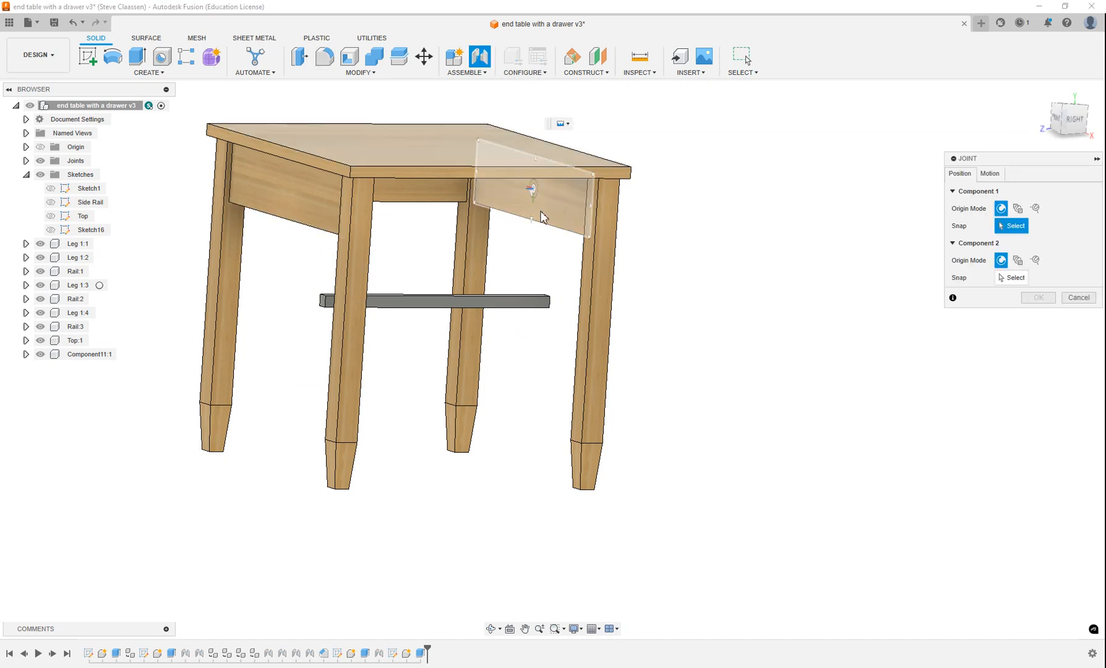
scroll(543, 214, "up", 2)
middle_click_drag(542, 214, 601, 198, "shift")
scroll(632, 190, "up", 4)
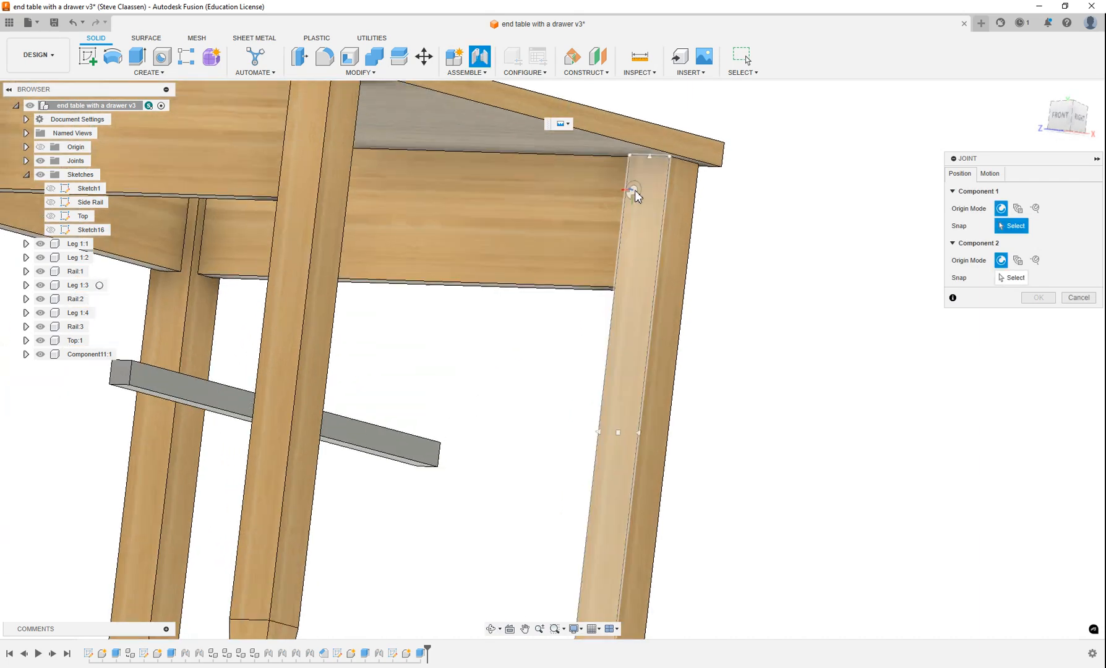
left_click(648, 157)
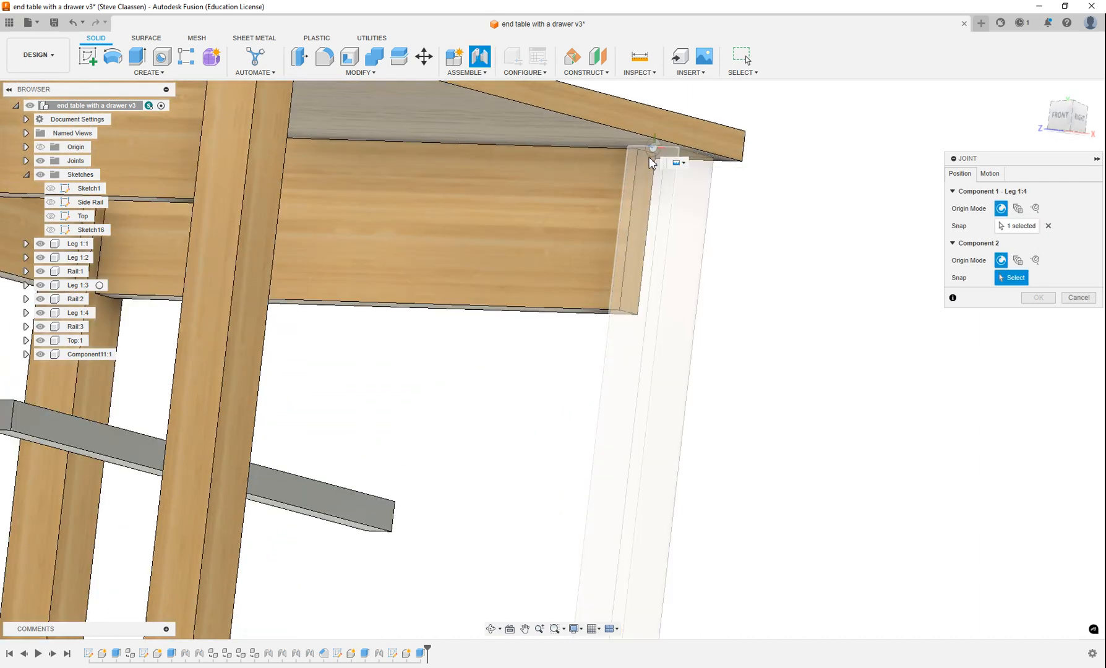
scroll(648, 156, "down", 5)
middle_click_drag(624, 354, 456, 361, "shift")
scroll(437, 328, "up", 5)
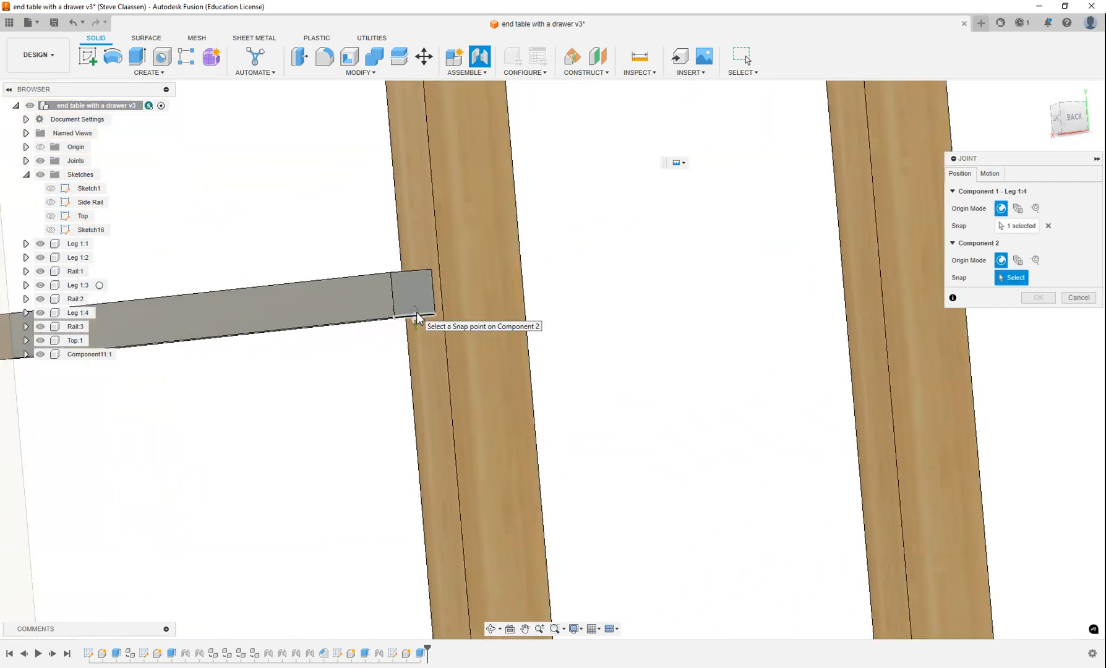
left_click(413, 315)
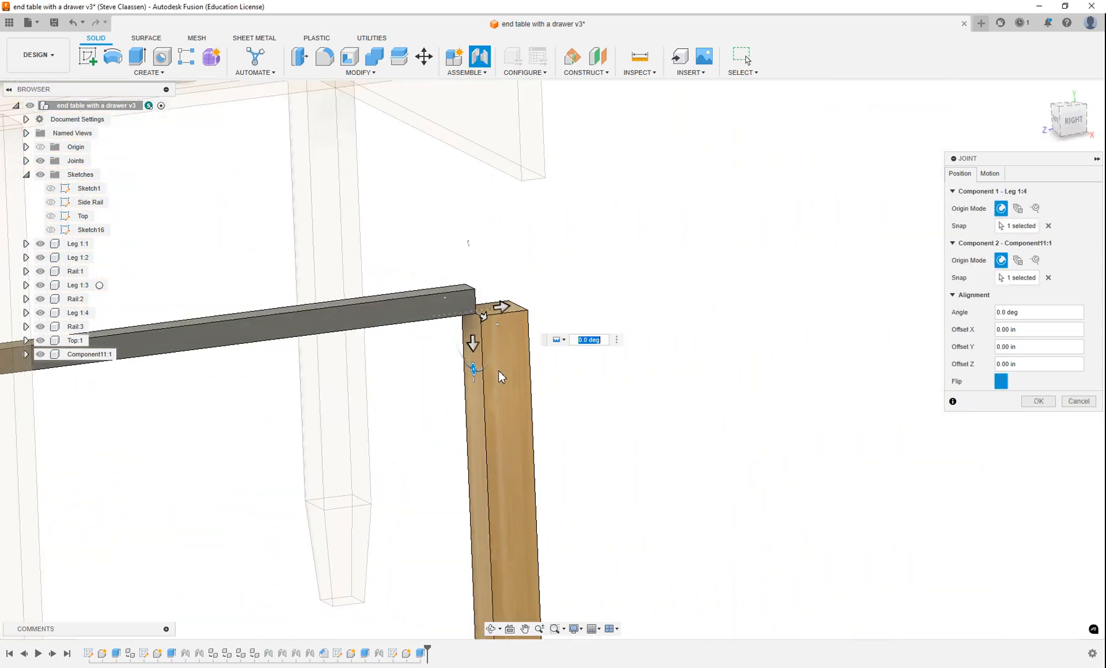
- Set the joint's Y offset to -4 in and accept the joint
left_click_drag(470, 346, 432, 215)
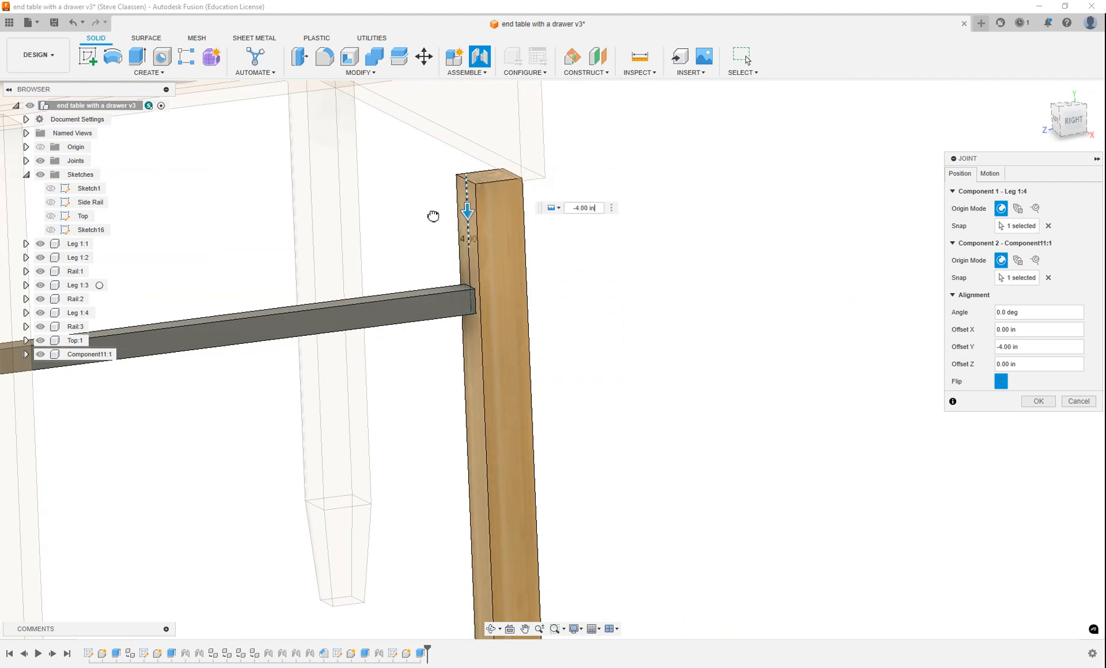
left_click(1038, 402)
middle_click_drag(457, 430, 363, 365, "shift")
middle_click_drag(447, 354, 539, 308, "shift")
scroll(502, 298, "up", 1)
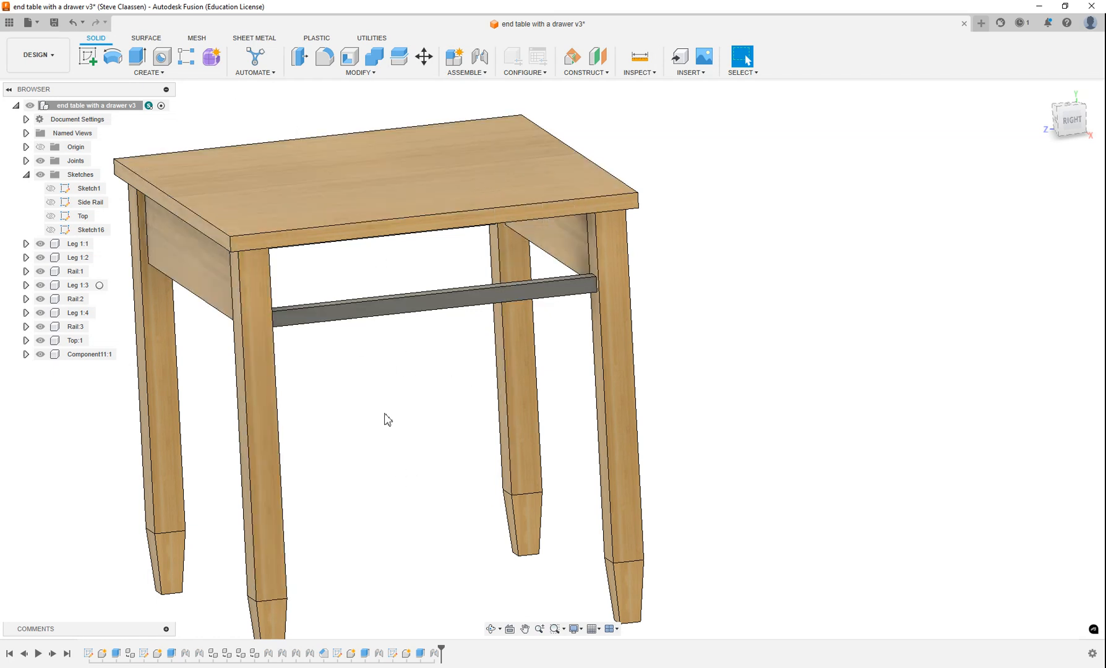
right_click(382, 391)
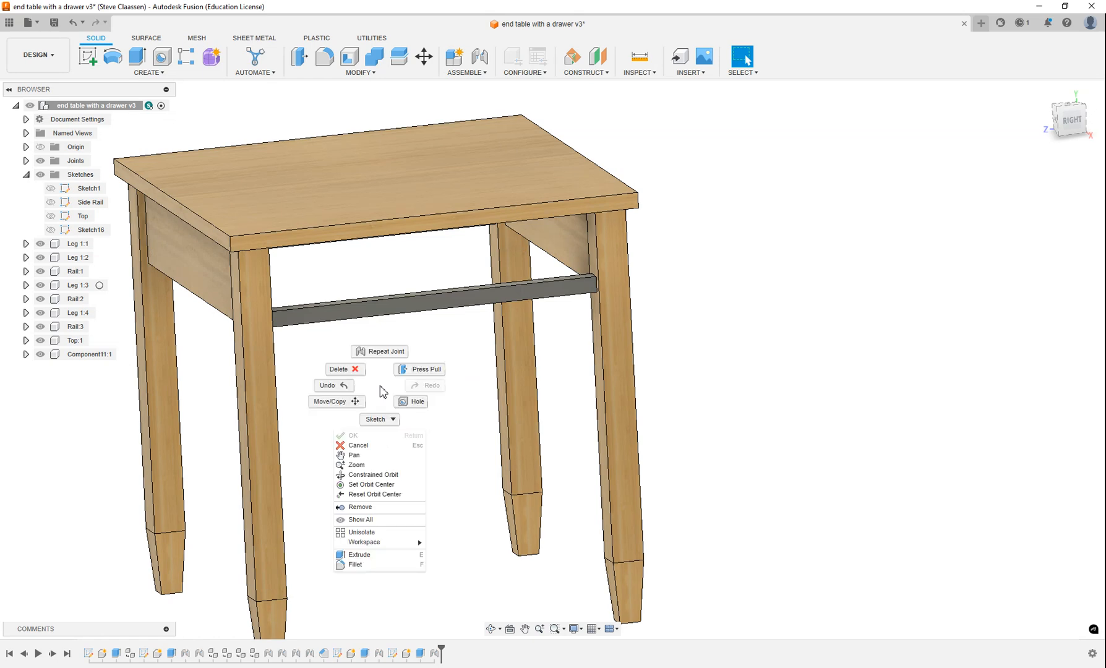
left_click(313, 440)
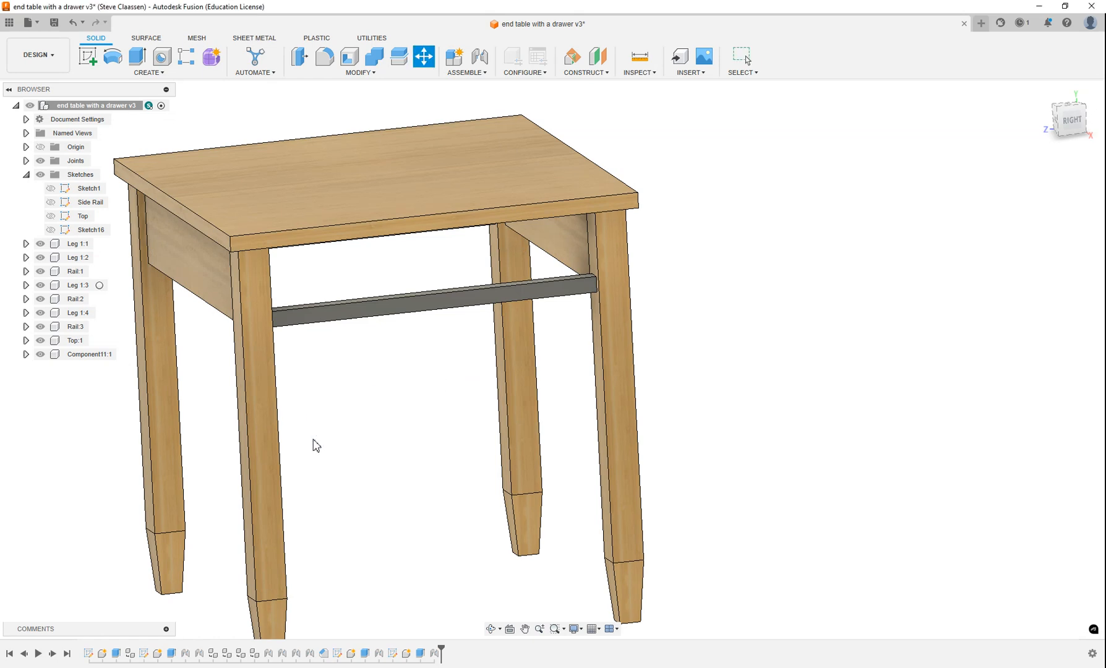
key("Escape")
- Rename the new bar component as Front Rail and copy it
left_click(80, 357)
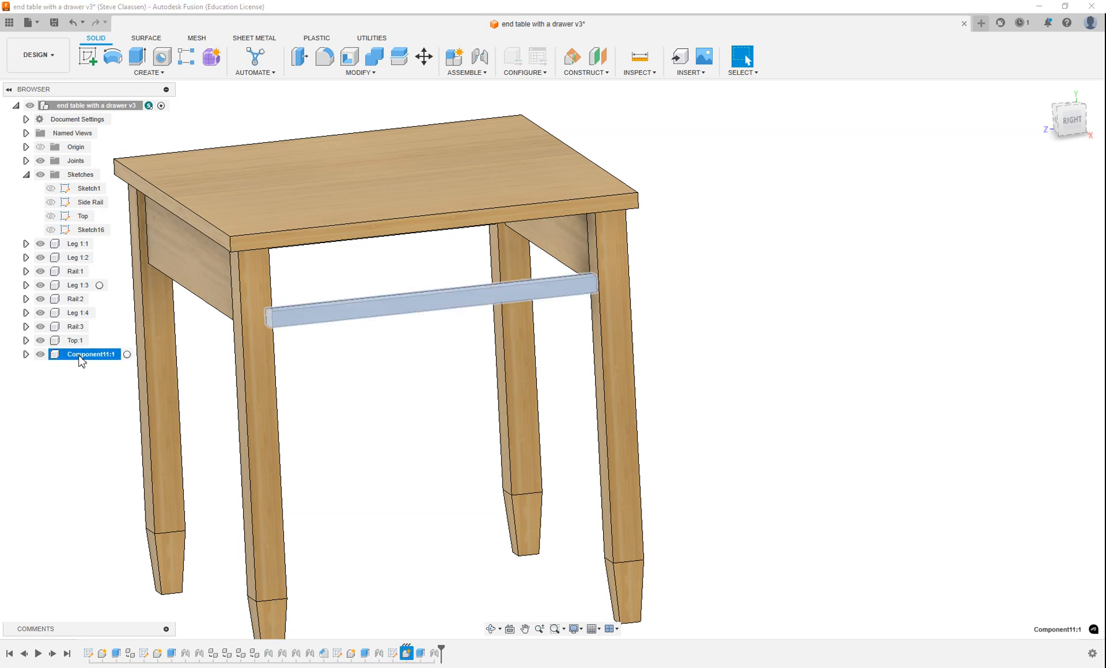
double_click(85, 357)
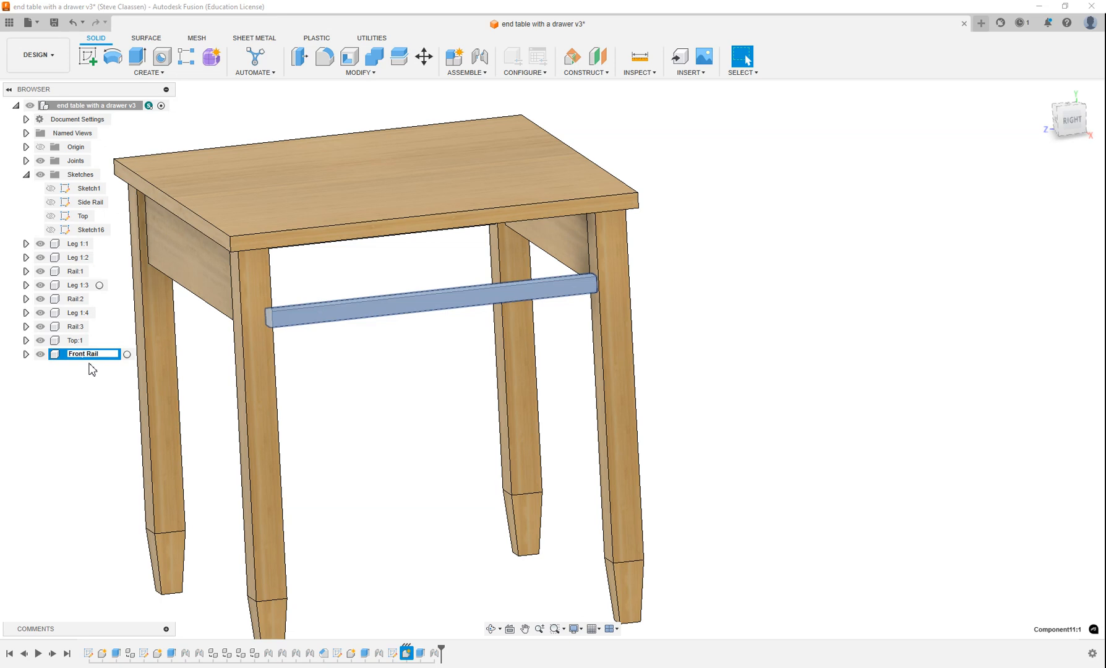
right_click(79, 357)
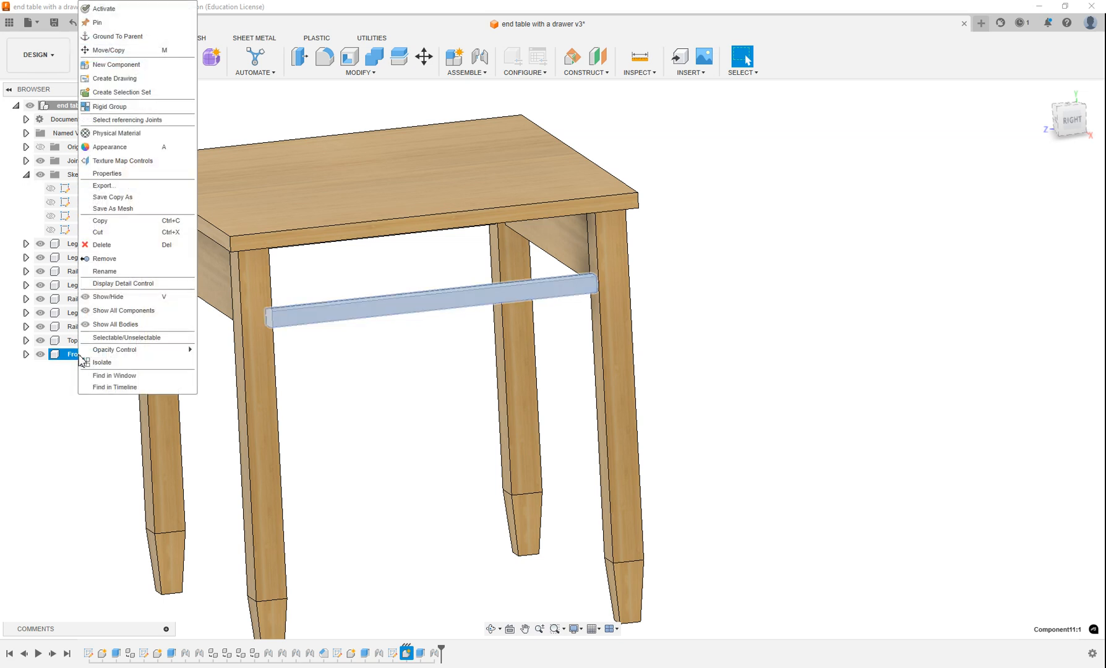
left_click(106, 221)
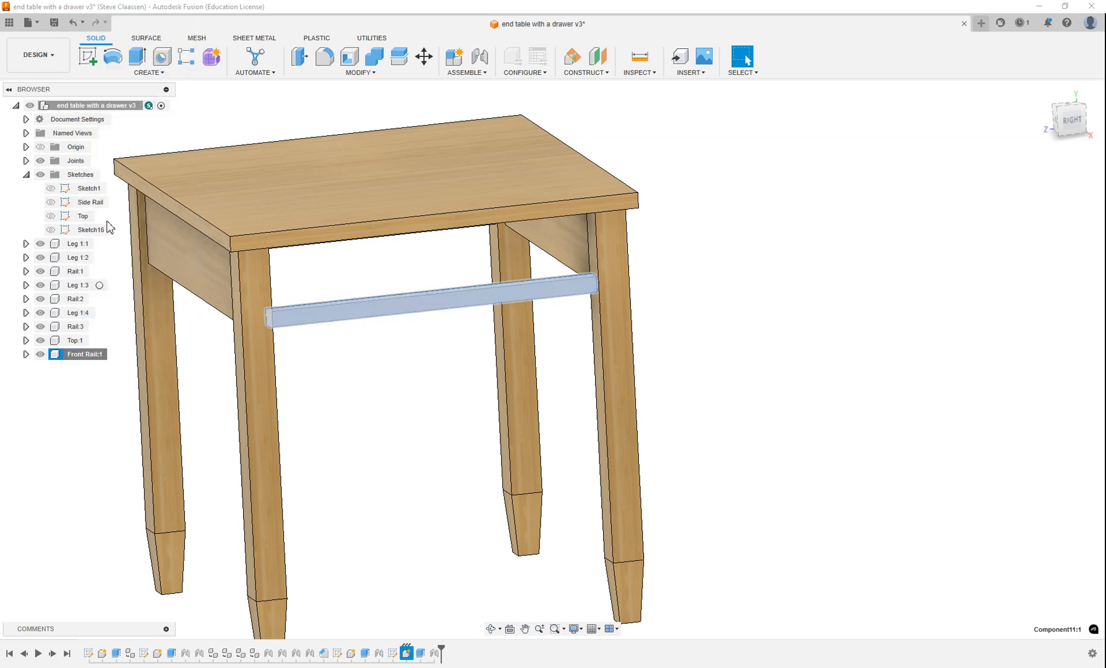
- Paste the front rail as a new independent component, moved clear of the original and turned to run front to back
right_click(418, 413)
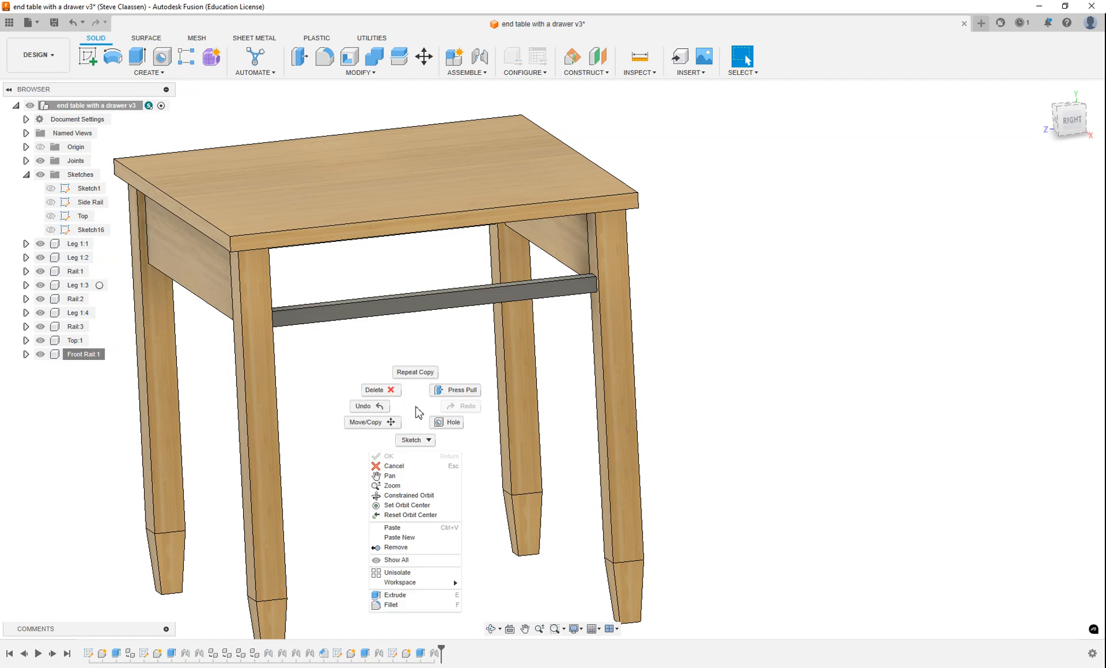
left_click(413, 538)
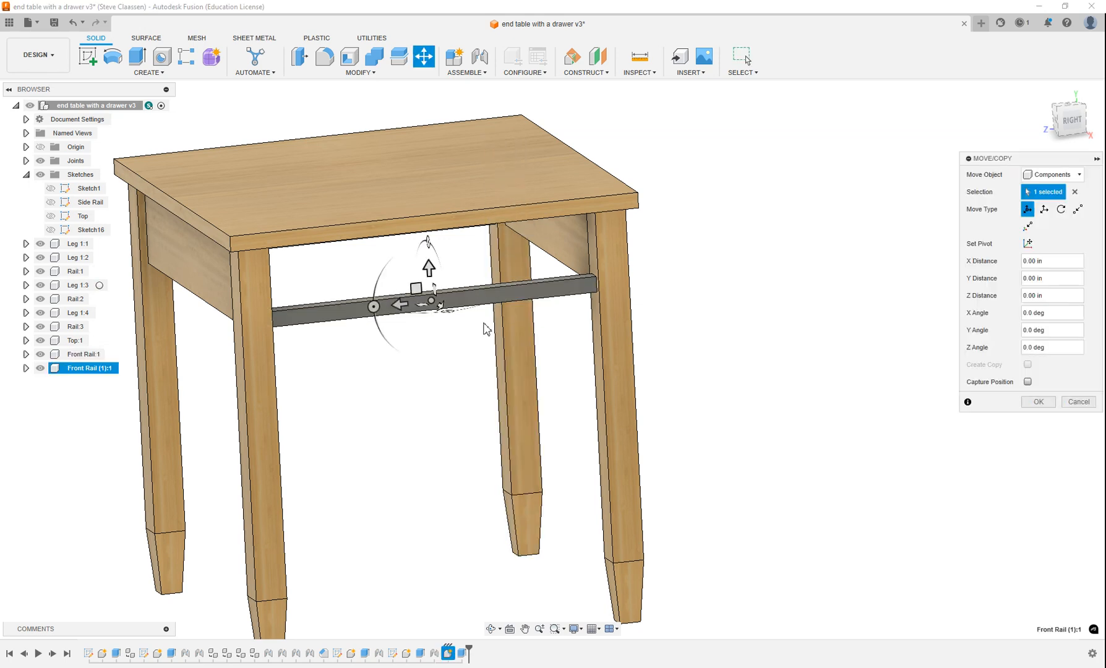
left_click_drag(438, 308, 518, 378)
middle_click_drag(514, 395, 538, 421, "shift")
left_click_drag(499, 431, 426, 420)
left_click(1038, 403)
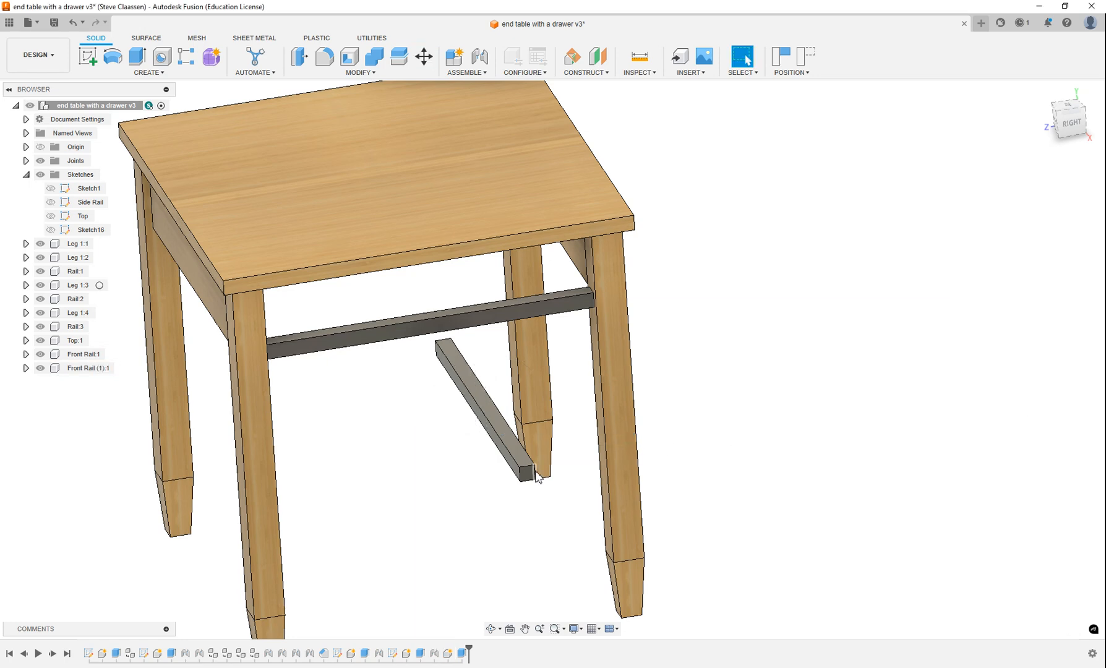
- Joint the centre of Rail:2's inner face to the centre of the copied rail's long side face, with zero offsets
middle_click_drag(528, 472, 432, 393, "shift")
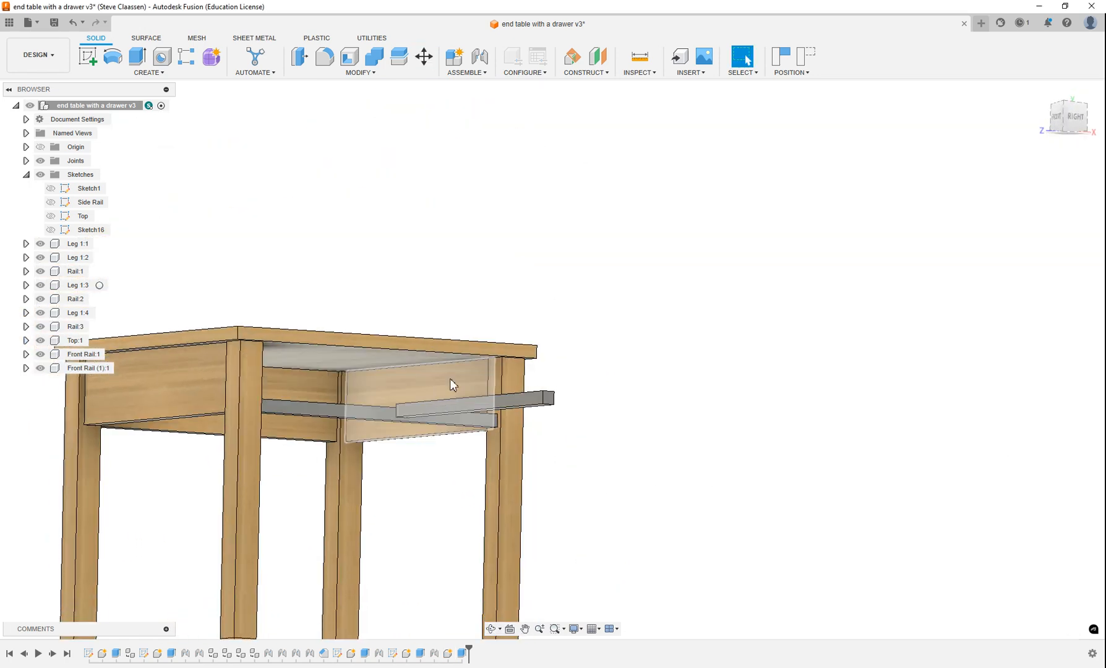
left_click(480, 59)
scroll(396, 396, "up", 2)
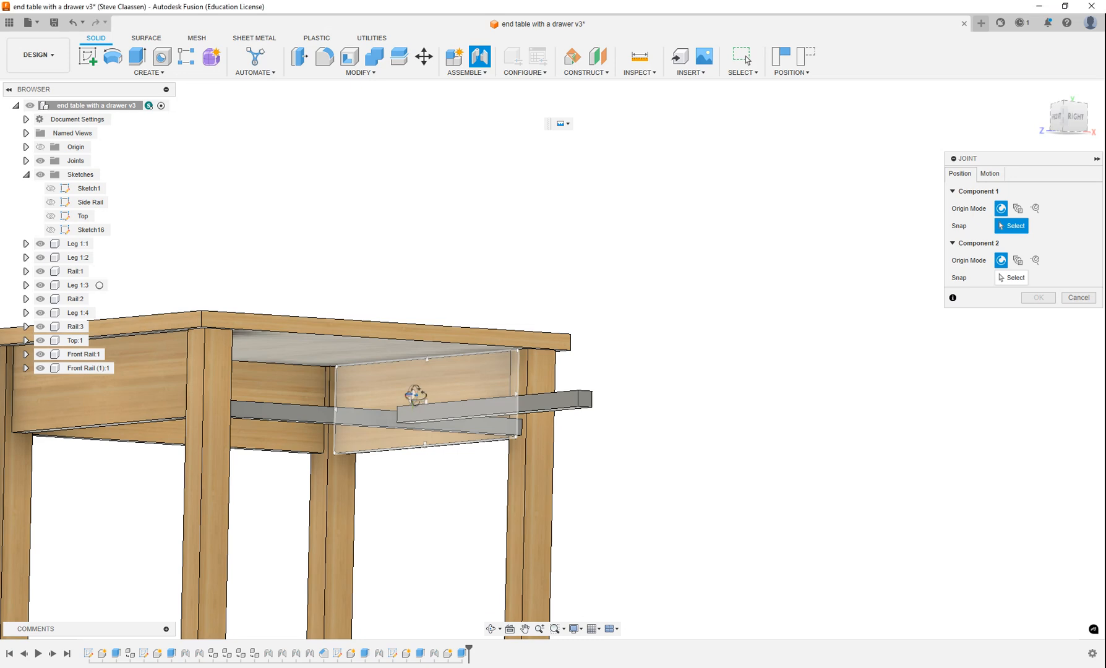
middle_click_drag(413, 396, 312, 459, "shift")
left_click(515, 348)
scroll(313, 459, "up", 2)
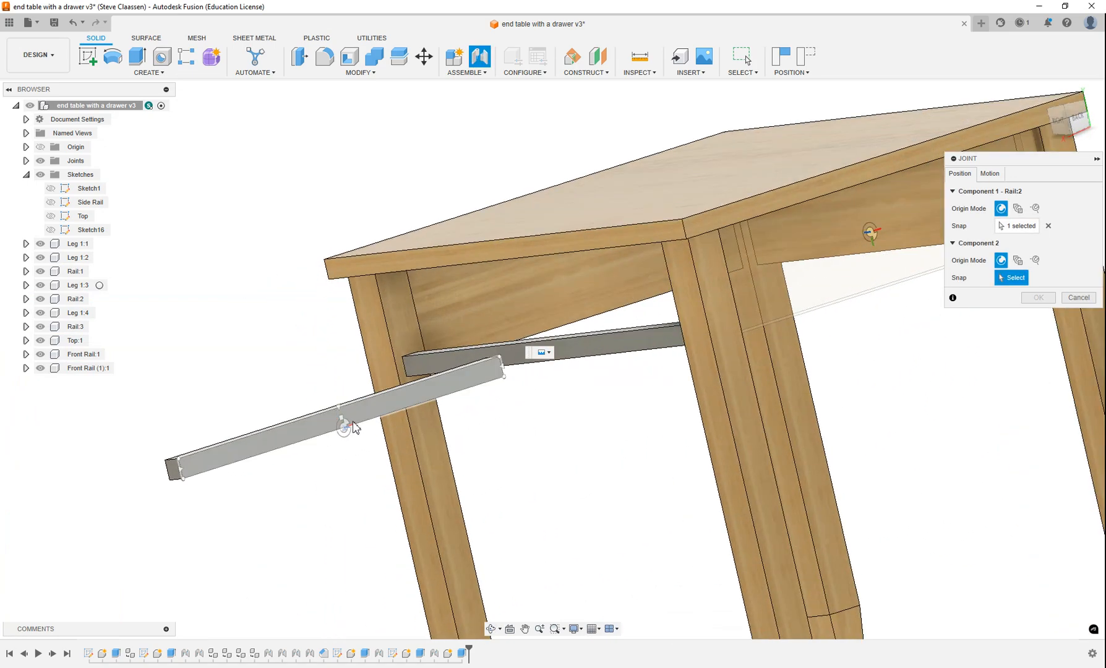
left_click(344, 419)
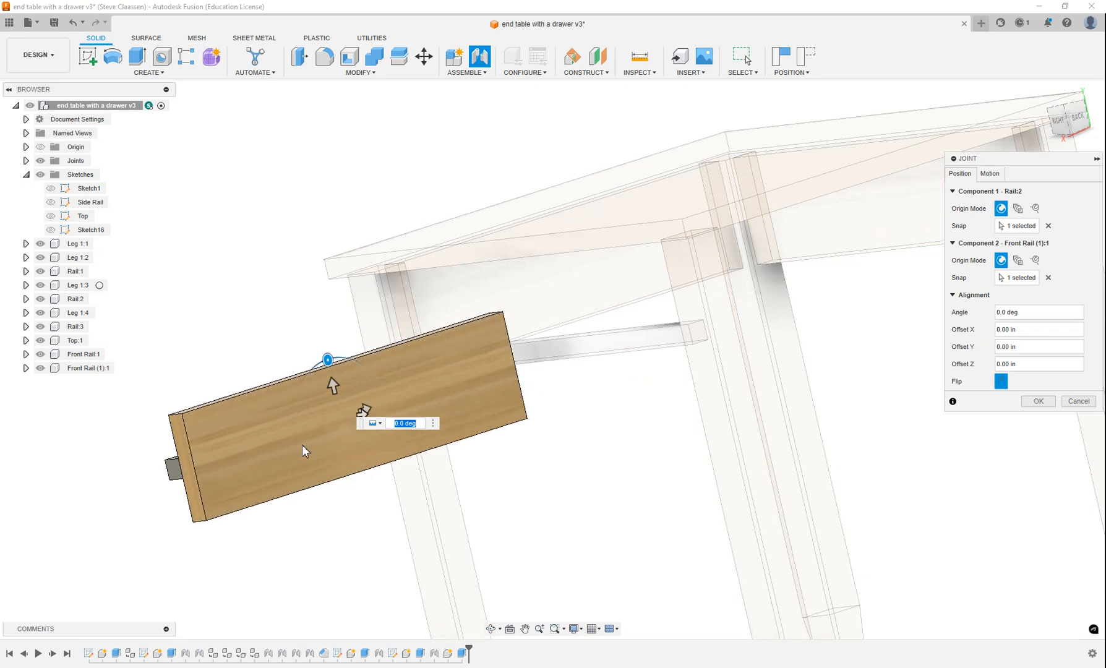
middle_click_drag(332, 386, 773, 365, "shift")
left_click(1038, 402)
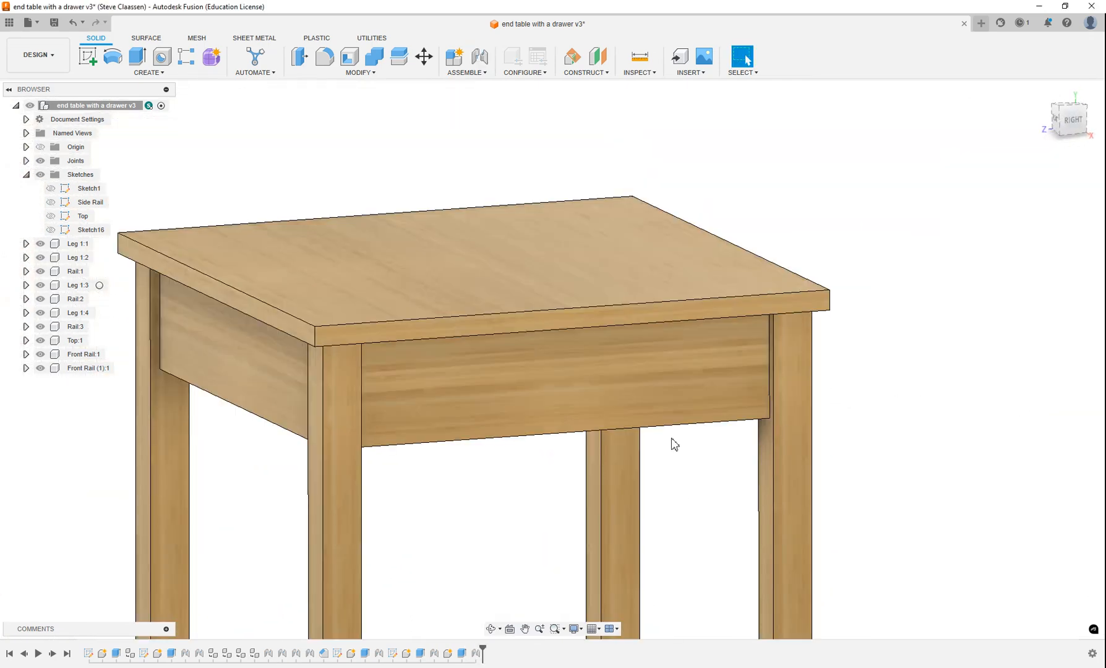
- Measure the distance from the inner edge of Leg 1:4 to the vertical inner edge of the copied rail's end
middle_click_drag(667, 444, 548, 444, "shift")
middle_click_drag(633, 413, 275, 374)
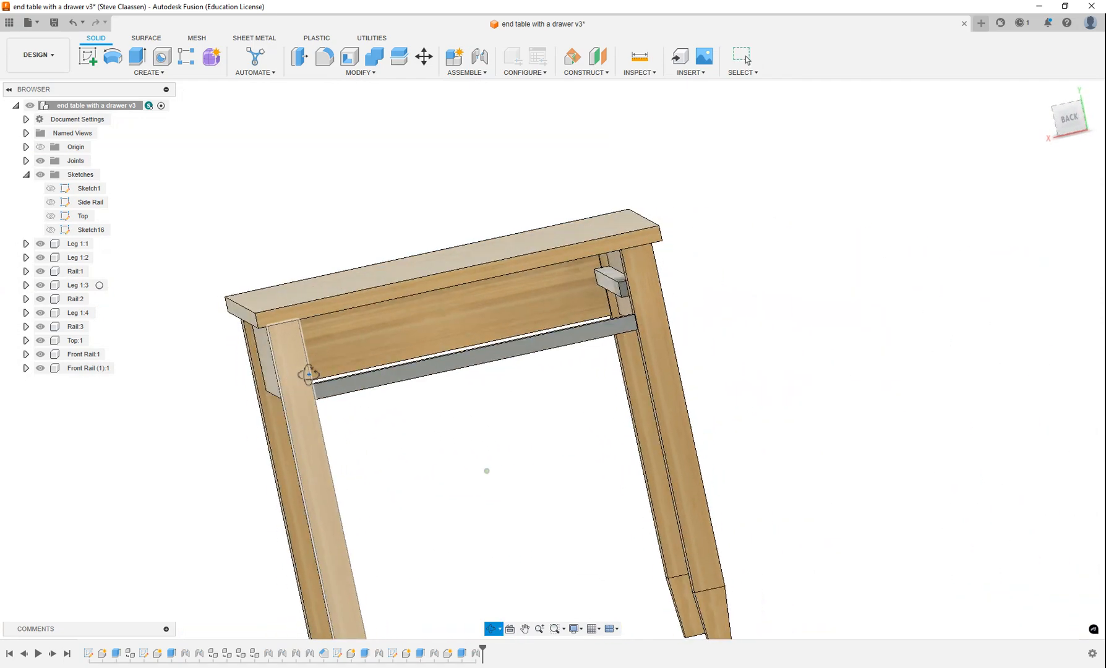
scroll(612, 247, "up", 5)
scroll(645, 276, "up", 2)
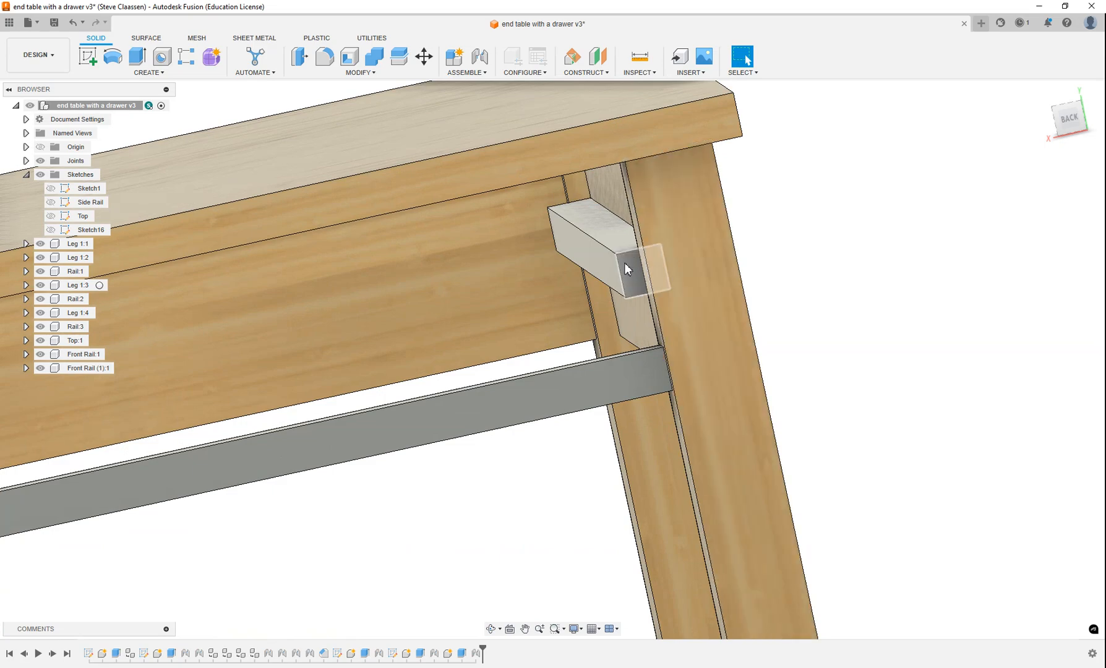
scroll(559, 194, "up", 4)
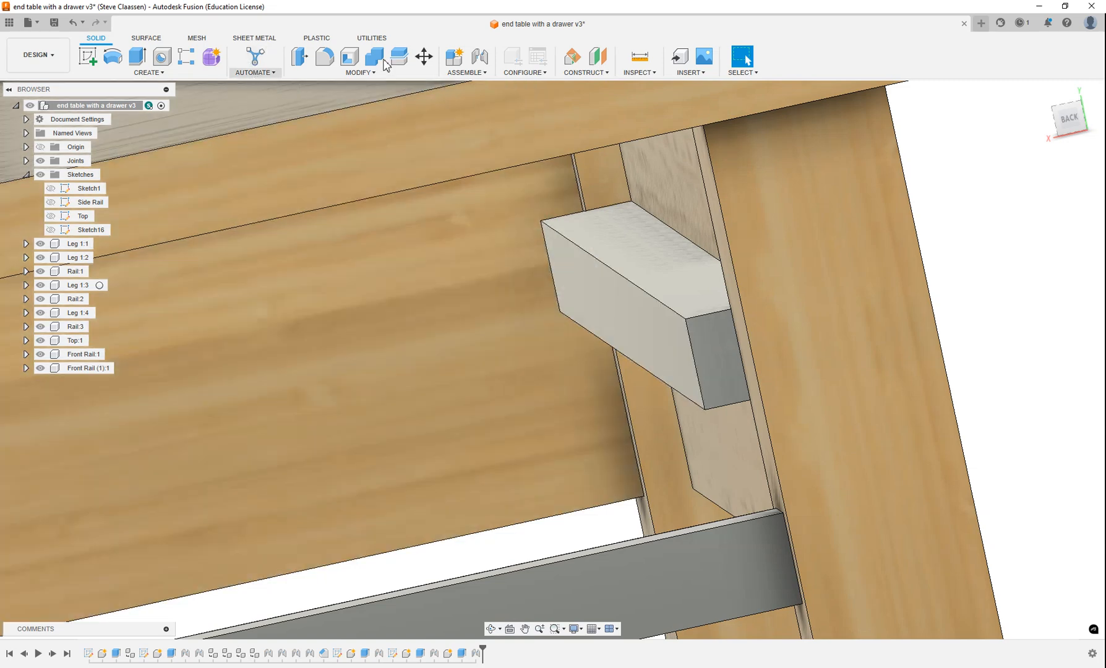
left_click(644, 62)
scroll(716, 306, "up", 6)
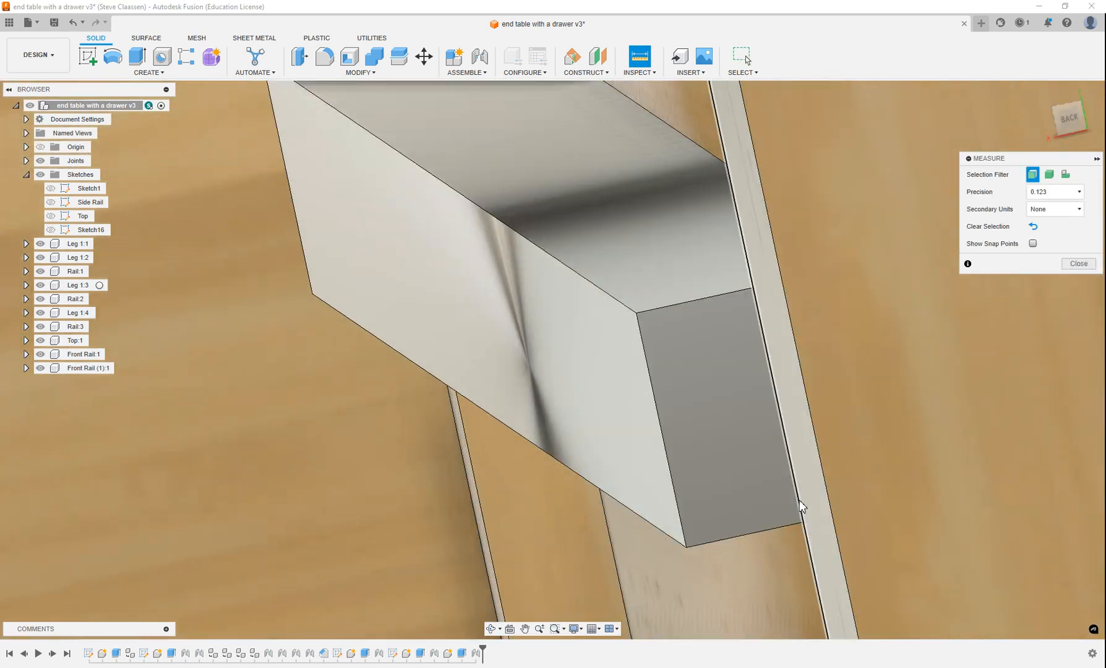
left_click(798, 501)
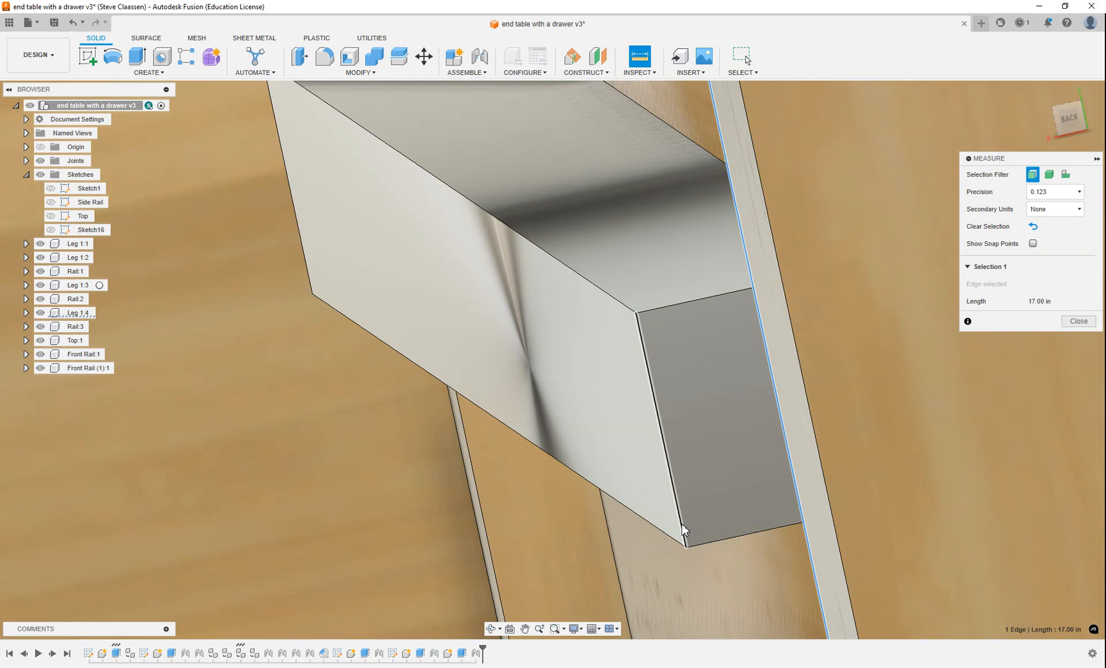
left_click(681, 526)
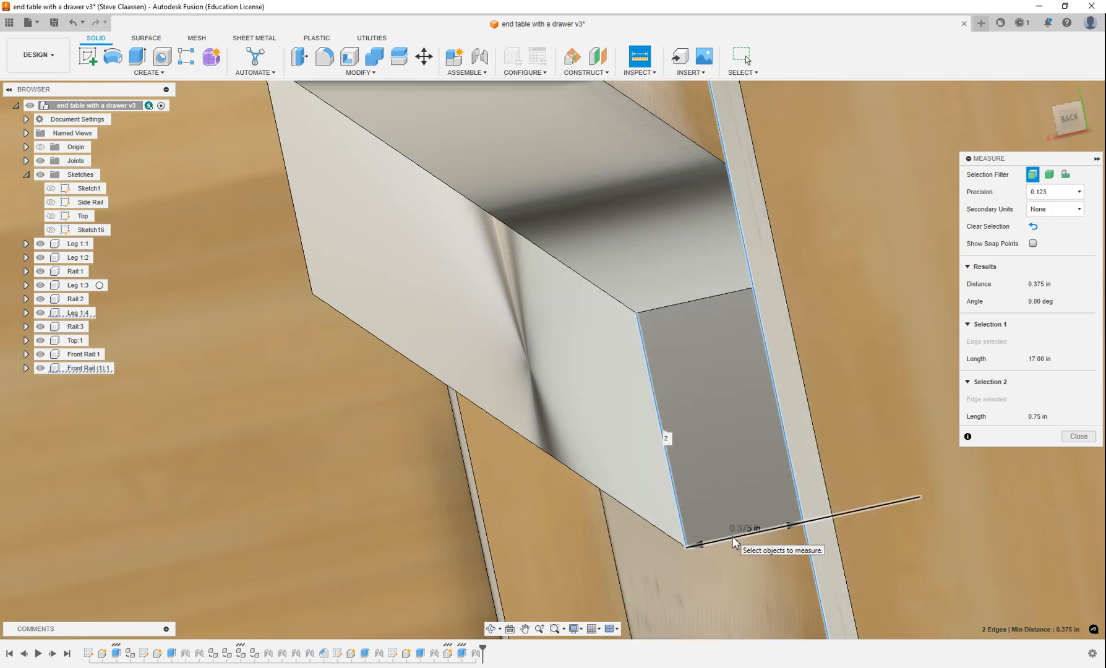
scroll(732, 536, "down", 6)
middle_click_drag(664, 483, 545, 376)
scroll(541, 451, "down", 8)
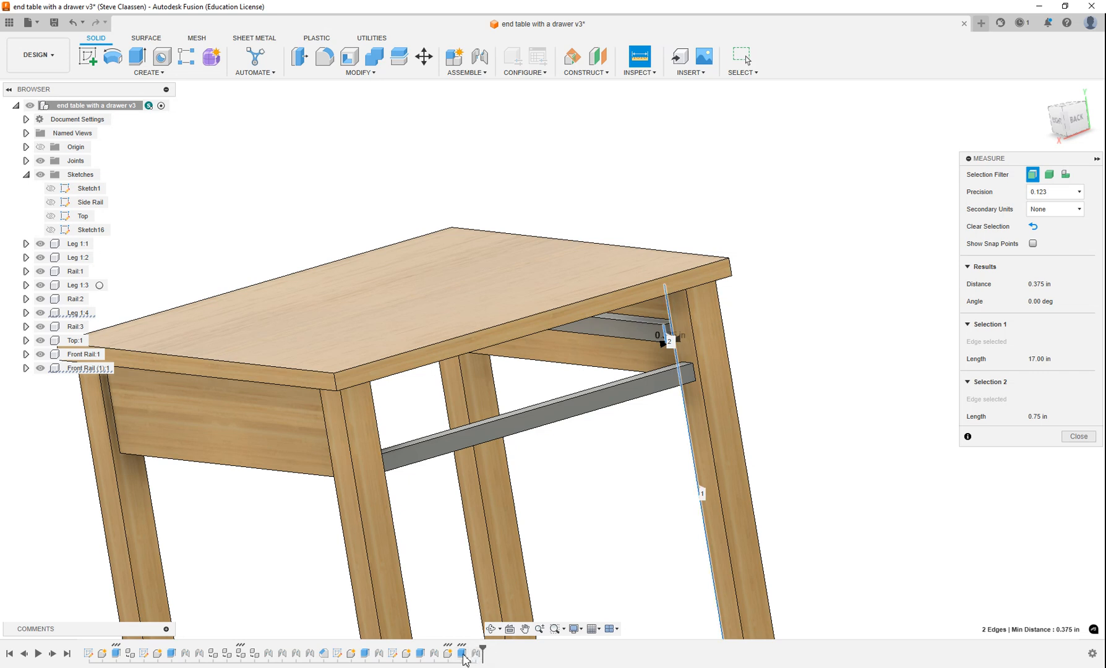
key("Escape")
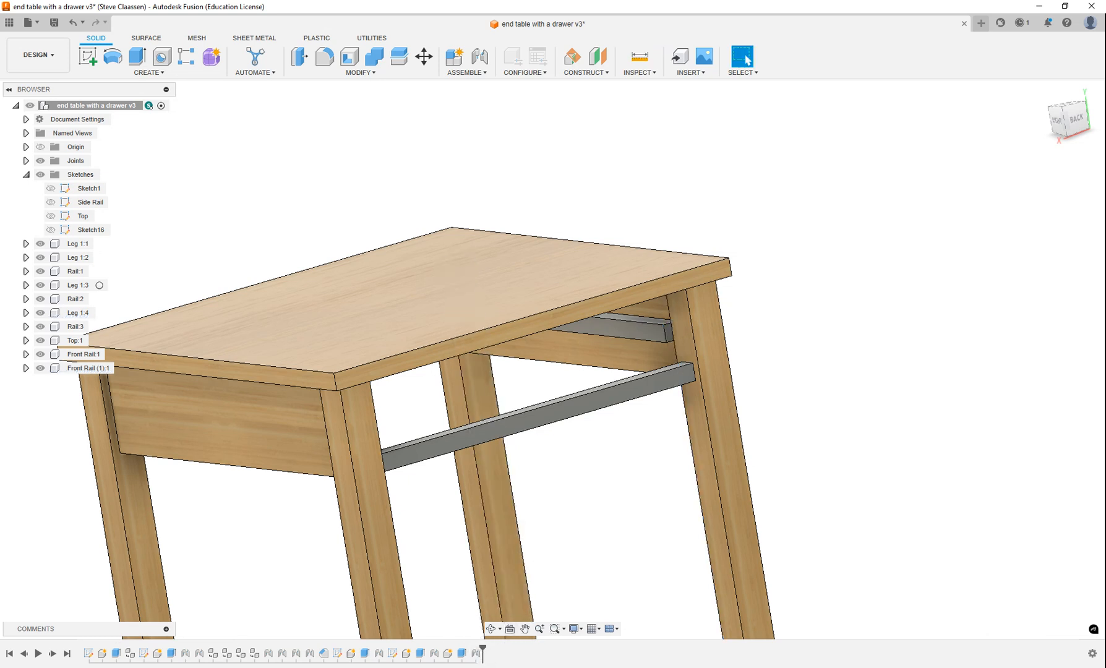
- Set the extrusion distance of the copied rail to 3/4 in
right_click(462, 653)
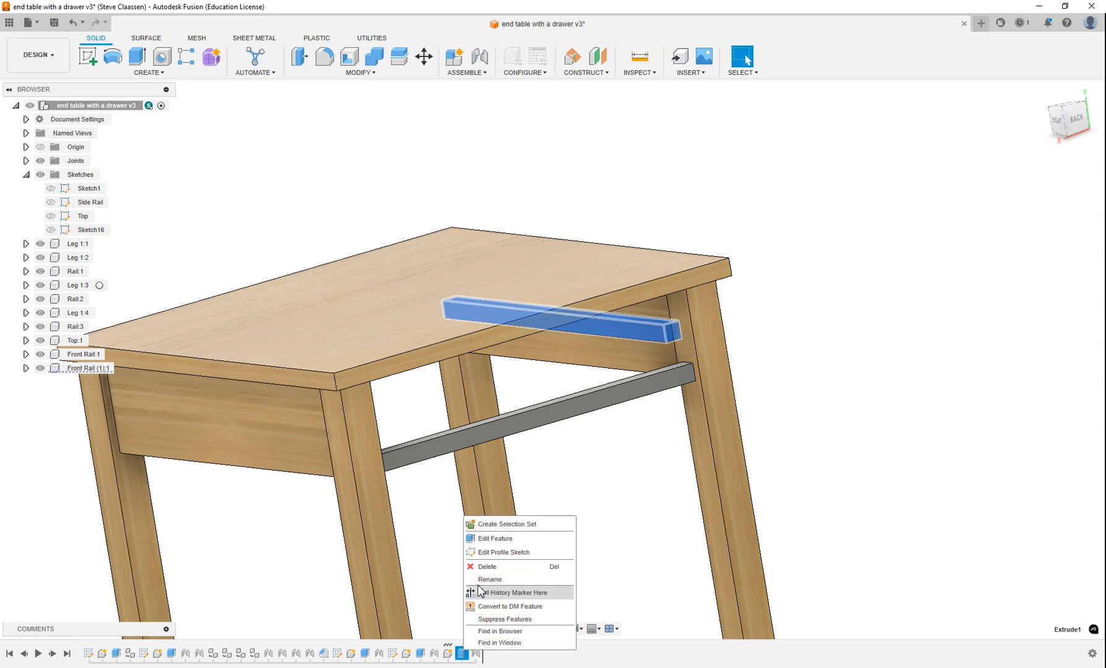
left_click(493, 538)
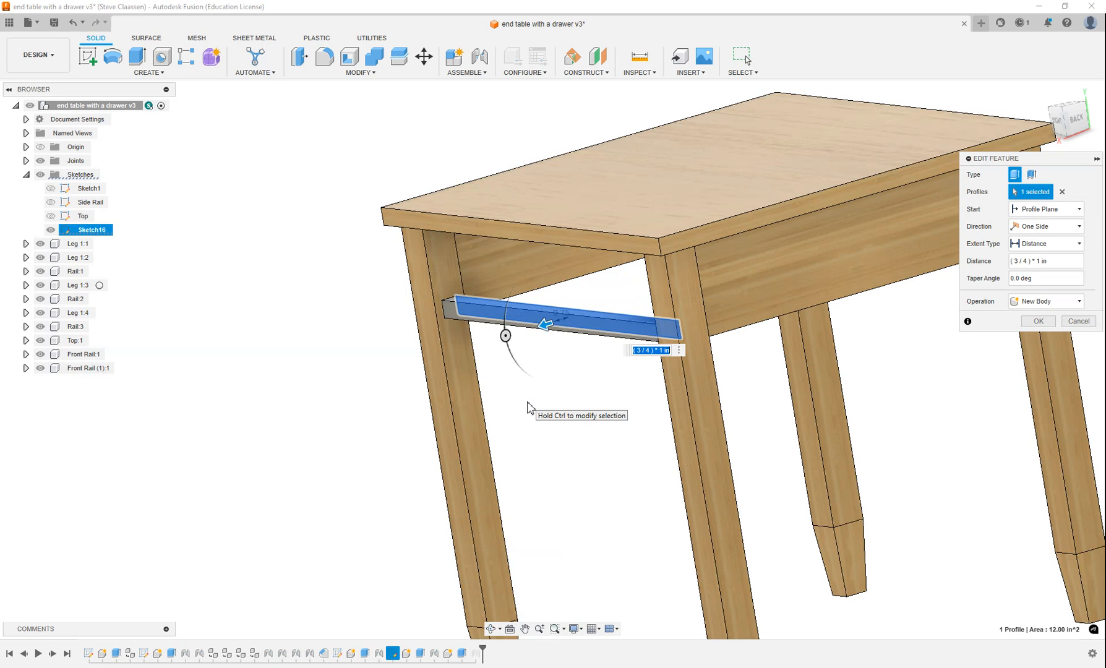
key("Return")
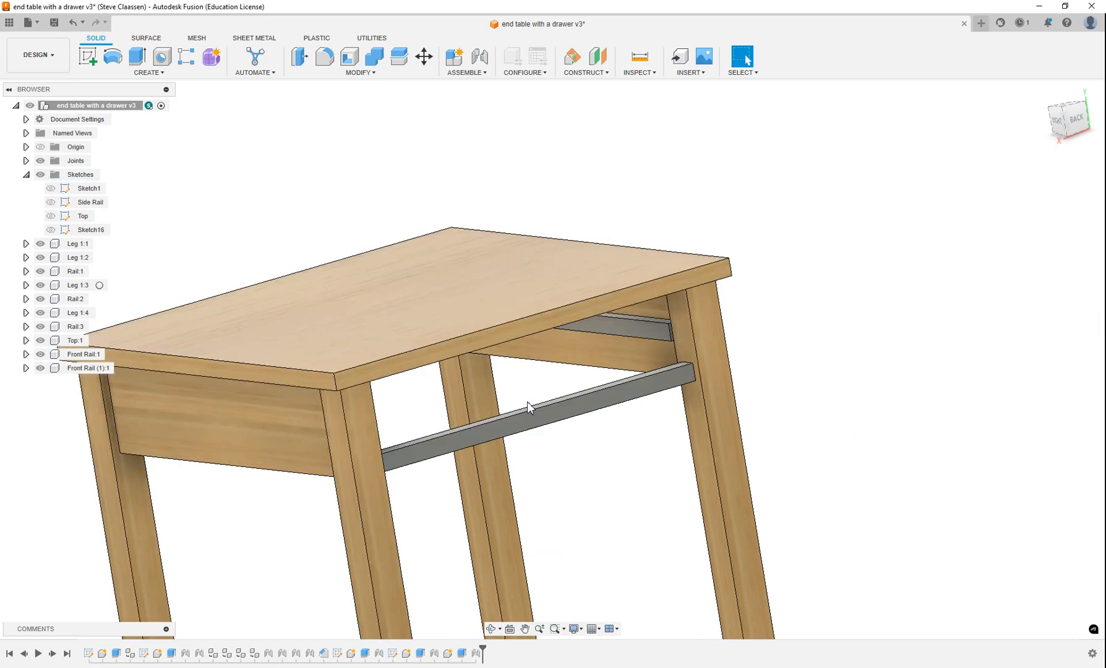
- Rename the copied rail component, Front Rail (1), as Draw Slide
scroll(655, 383, "up", 5)
middle_click_drag(651, 378, 691, 324, "shift")
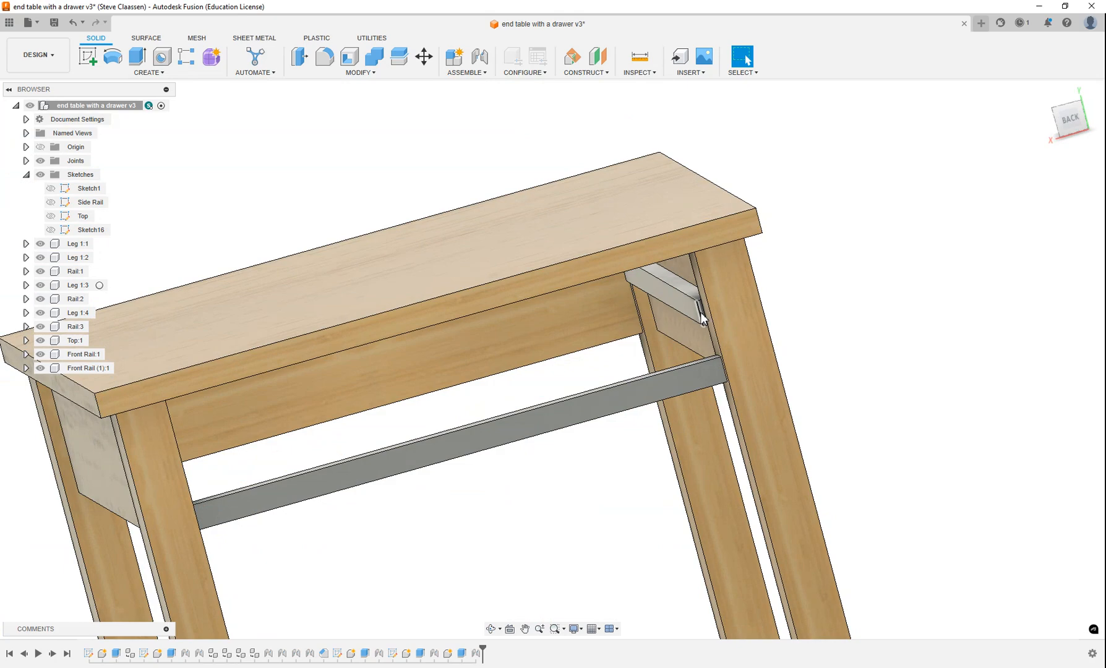
scroll(699, 311, "up", 3)
scroll(712, 316, "down", 4)
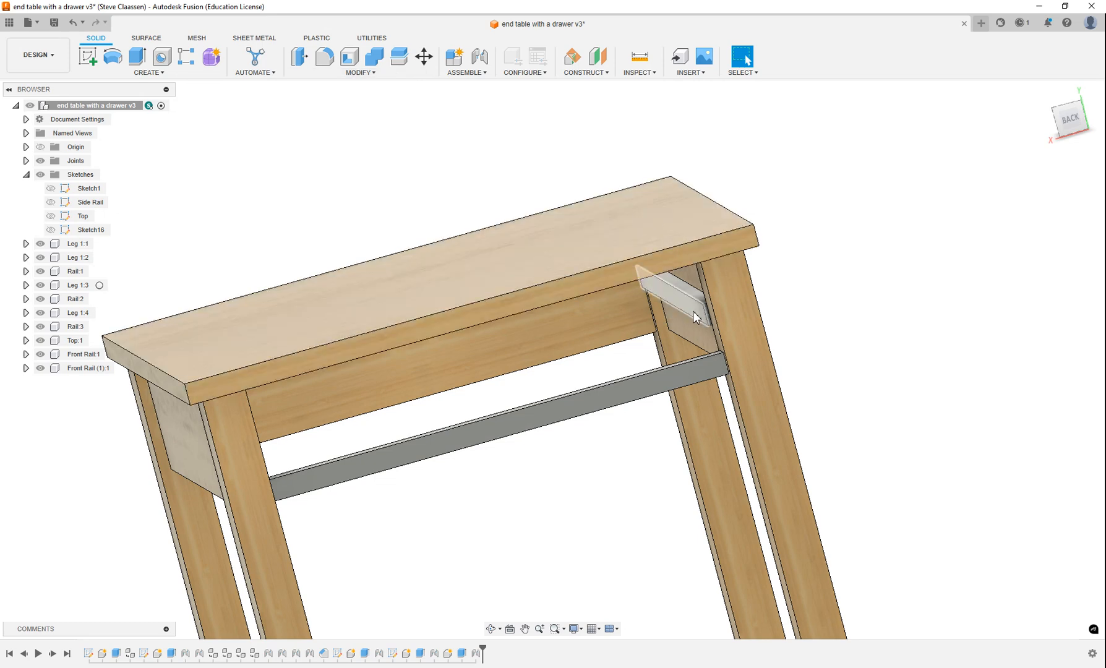
scroll(358, 383, "down", 2)
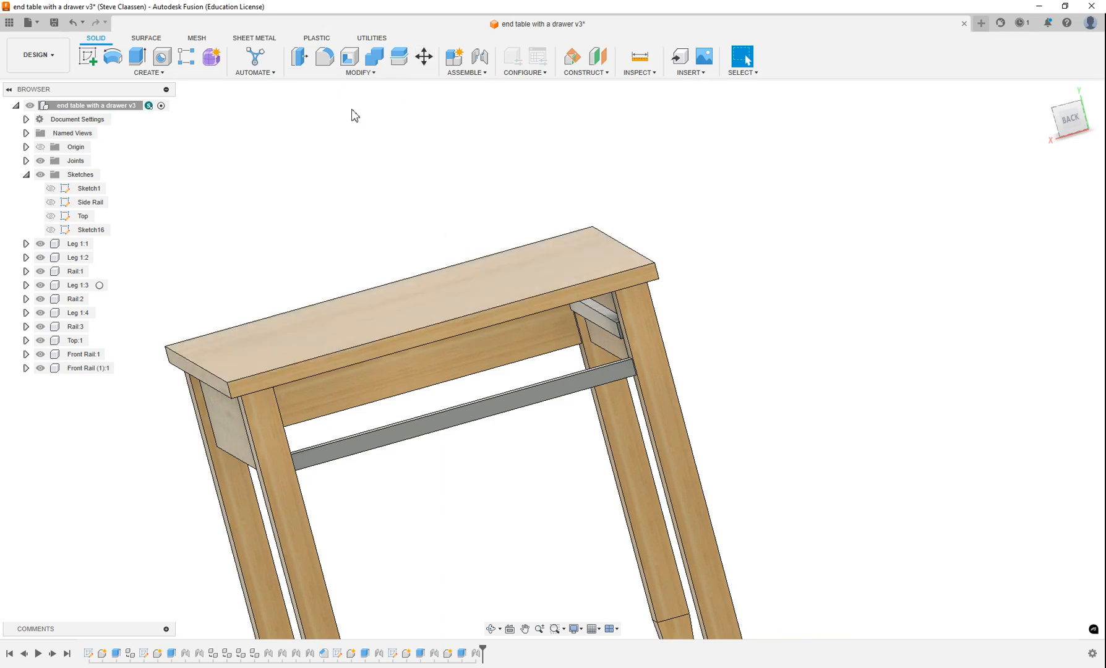
left_click(76, 368)
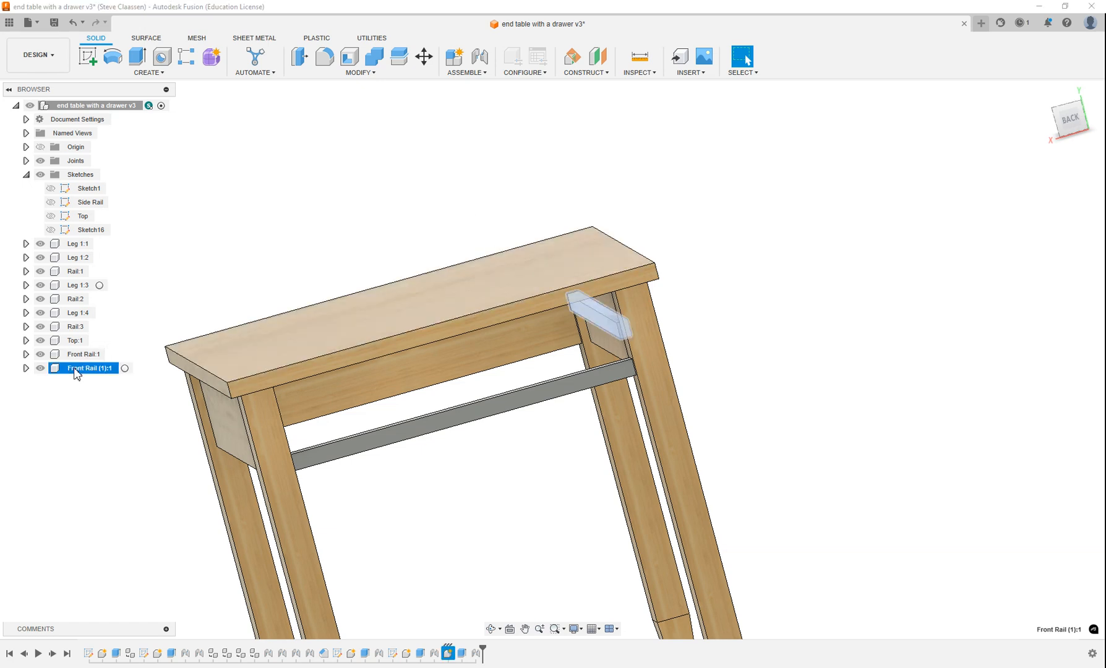
right_click(77, 371)
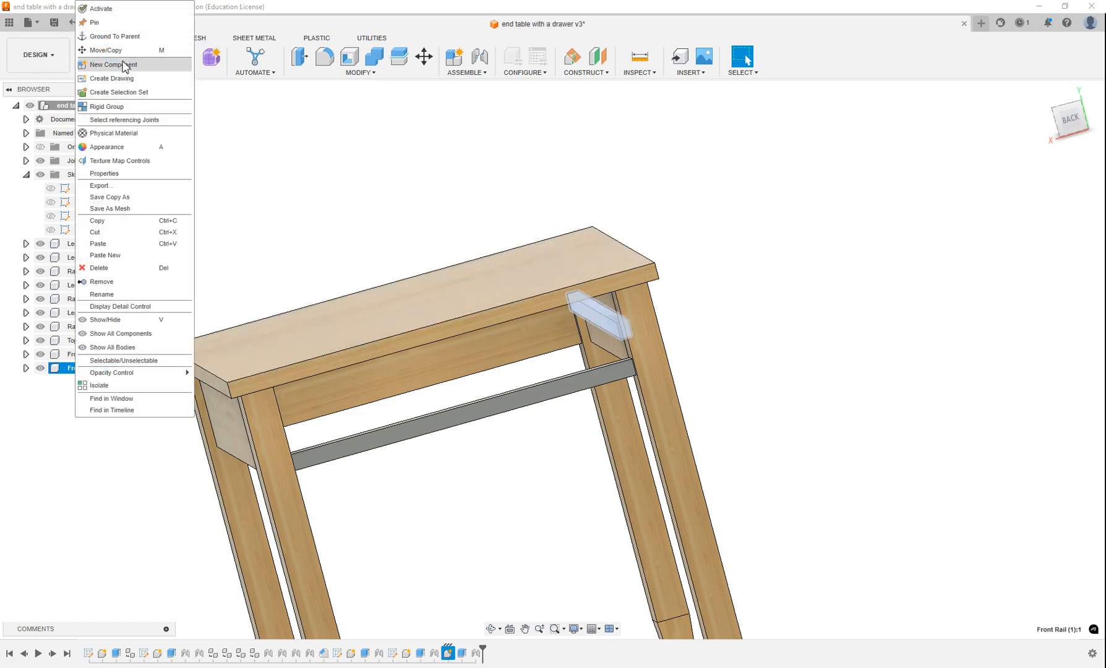
left_click(104, 295)
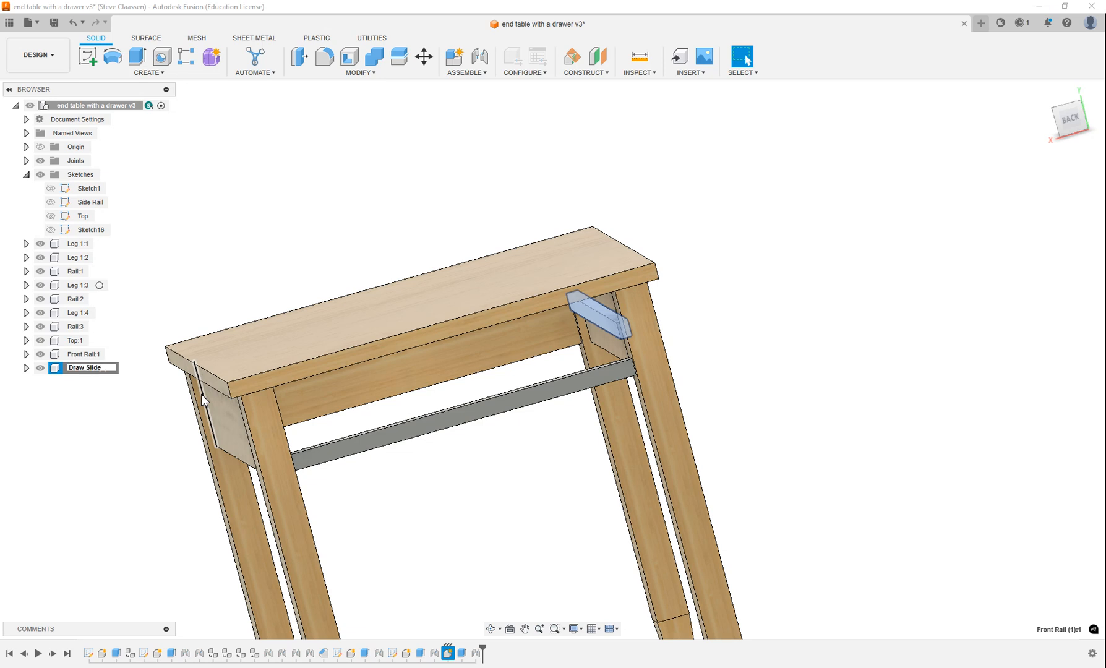
left_click(394, 141)
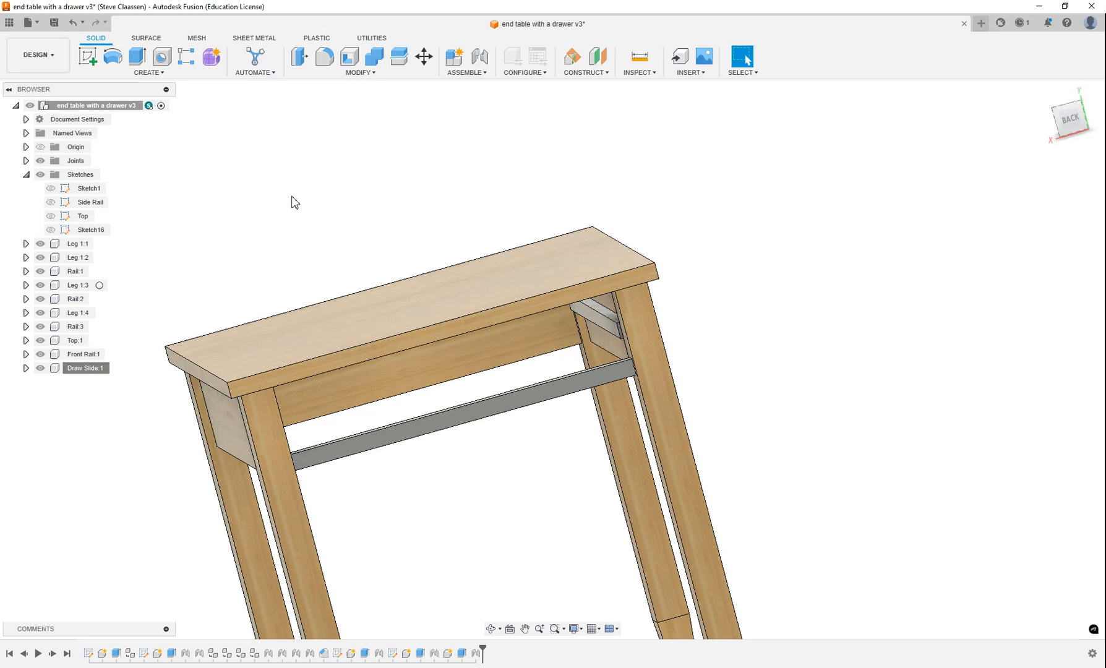
- Copy and paste the Draw Slide component, moving the duplicate 9 in along X and rotating it -180 degrees about Y
right_click(104, 367)
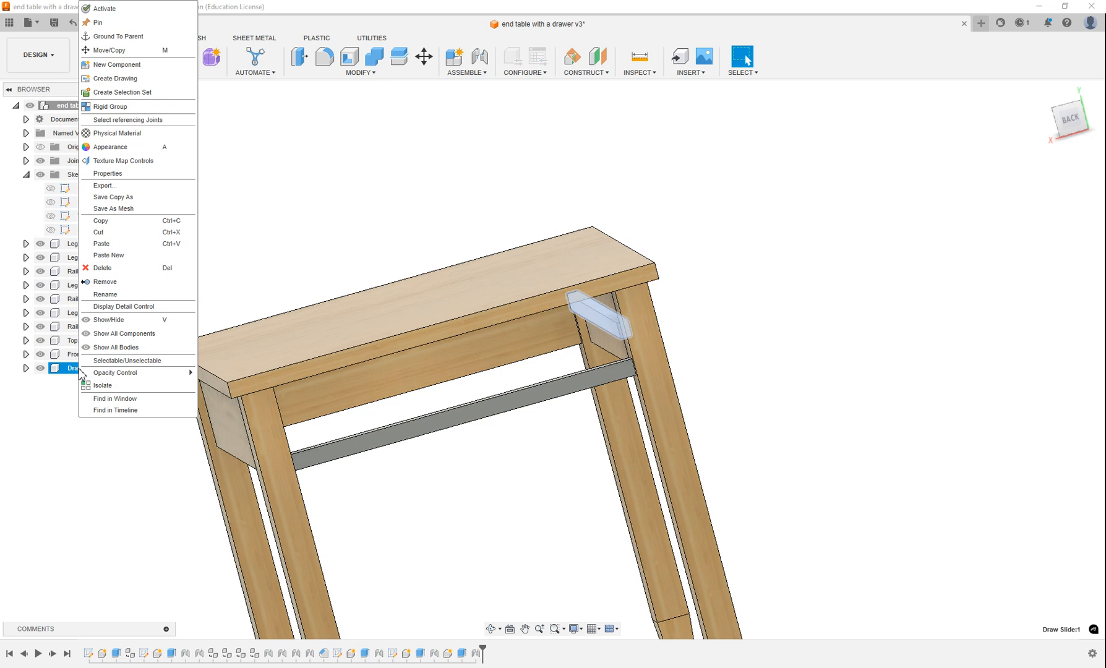
left_click(112, 221)
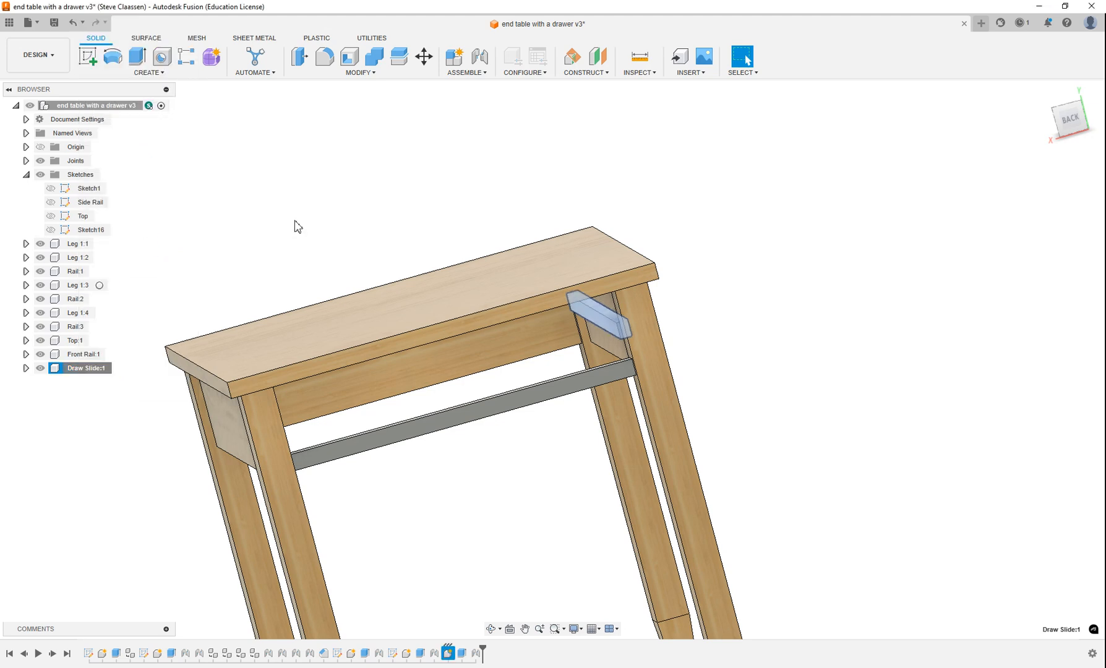
right_click(295, 226)
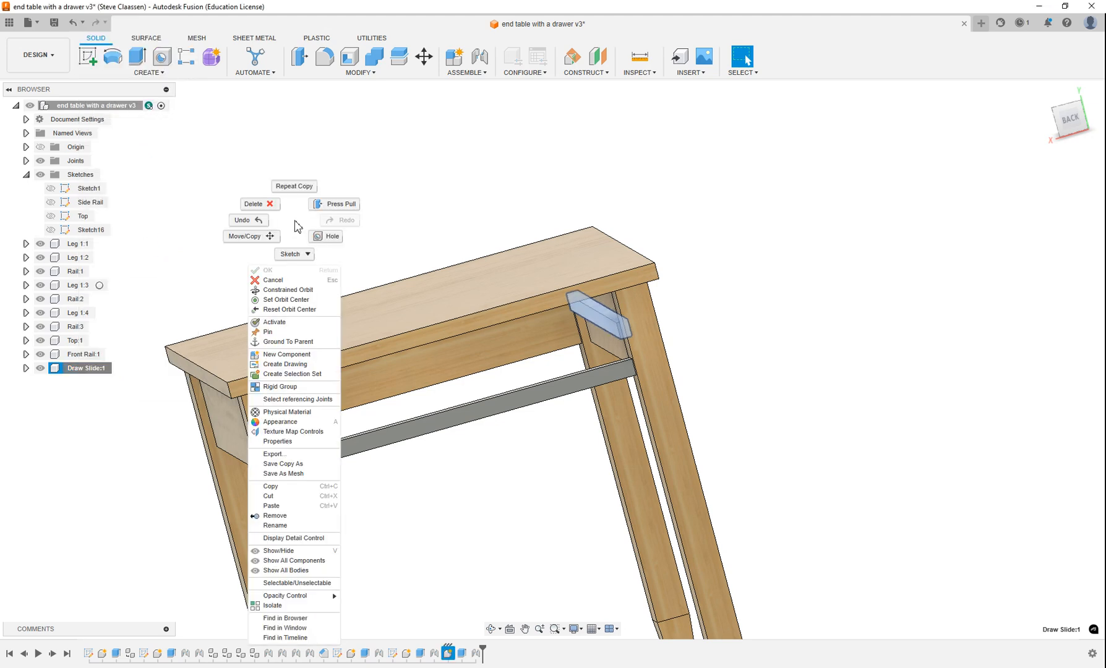
left_click(271, 505)
mouse_move(565, 321)
left_mouse_down()
mouse_move(396, 374)
mouse_move(416, 383)
left_mouse_up()
middle_click_drag(416, 382, 410, 414, "shift")
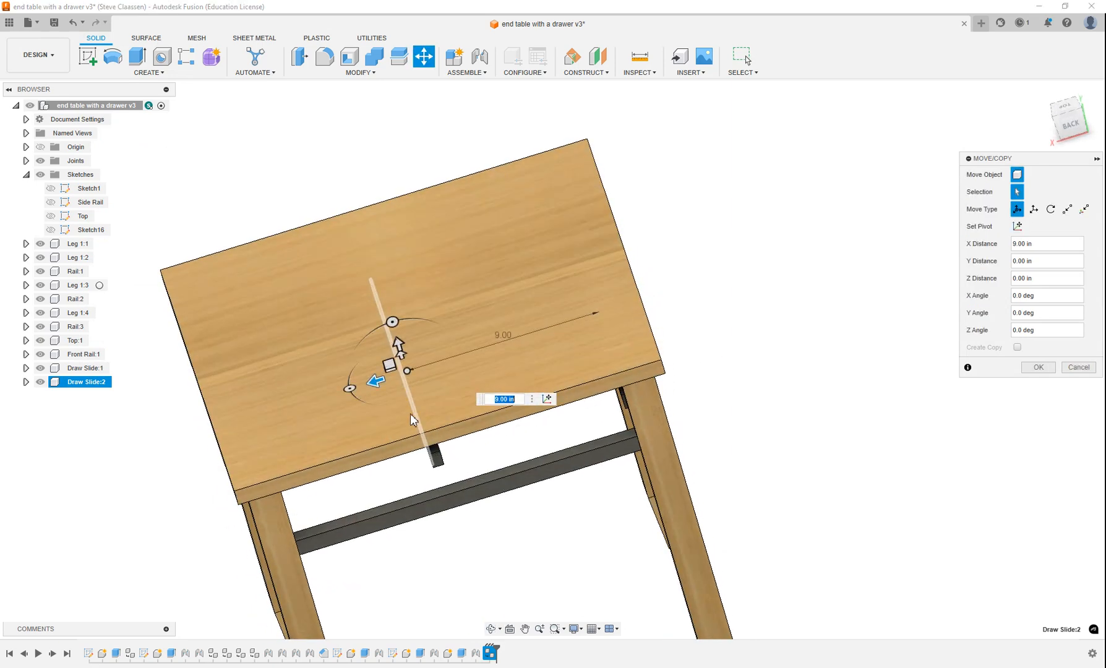
mouse_move(350, 387)
left_mouse_down()
mouse_move(398, 276)
mouse_move(484, 353)
left_mouse_up()
middle_click_drag(439, 518, 433, 507, "shift")
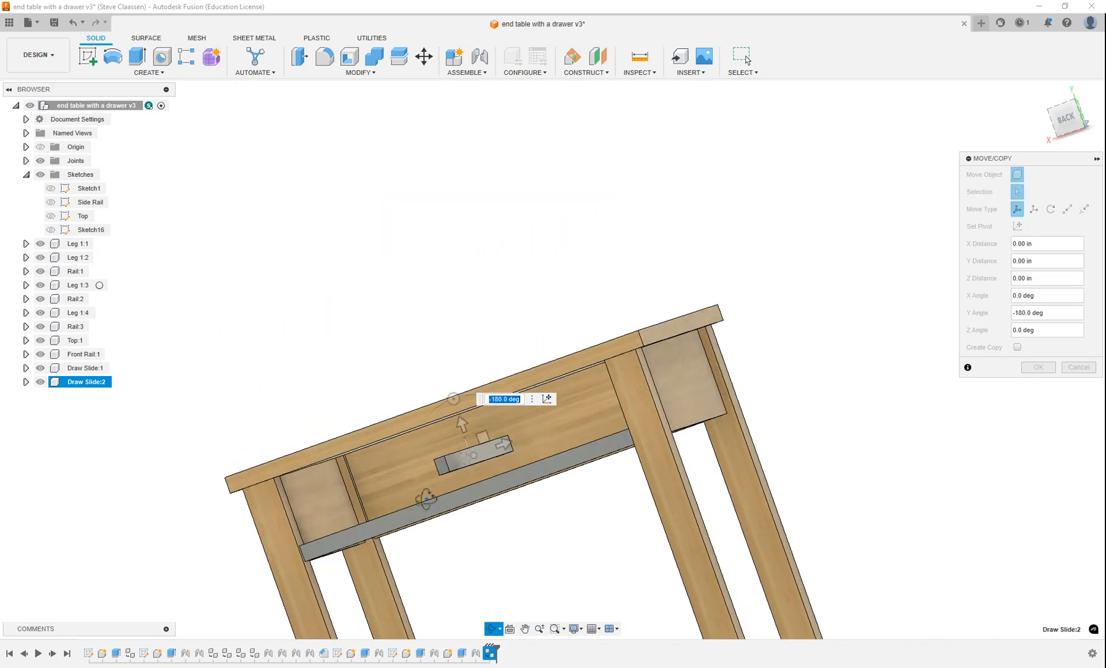
left_click(1036, 368)
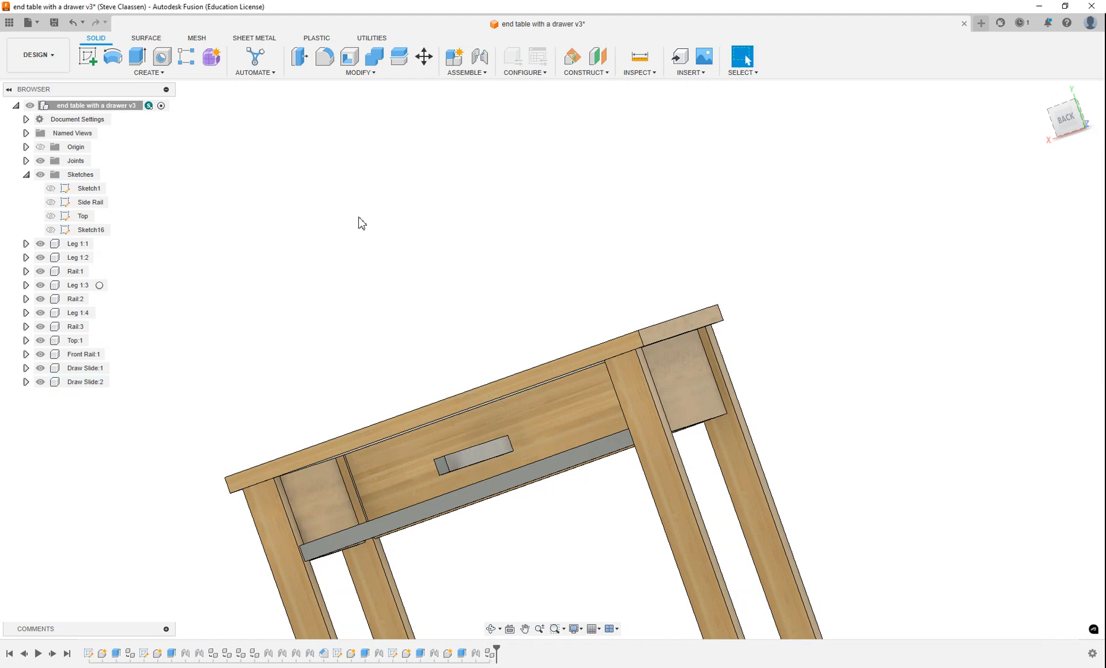
- Joint the centre of Rail:1's inner face to the centre of Draw Slide:2's long side face, with zero offsets
left_click(479, 56)
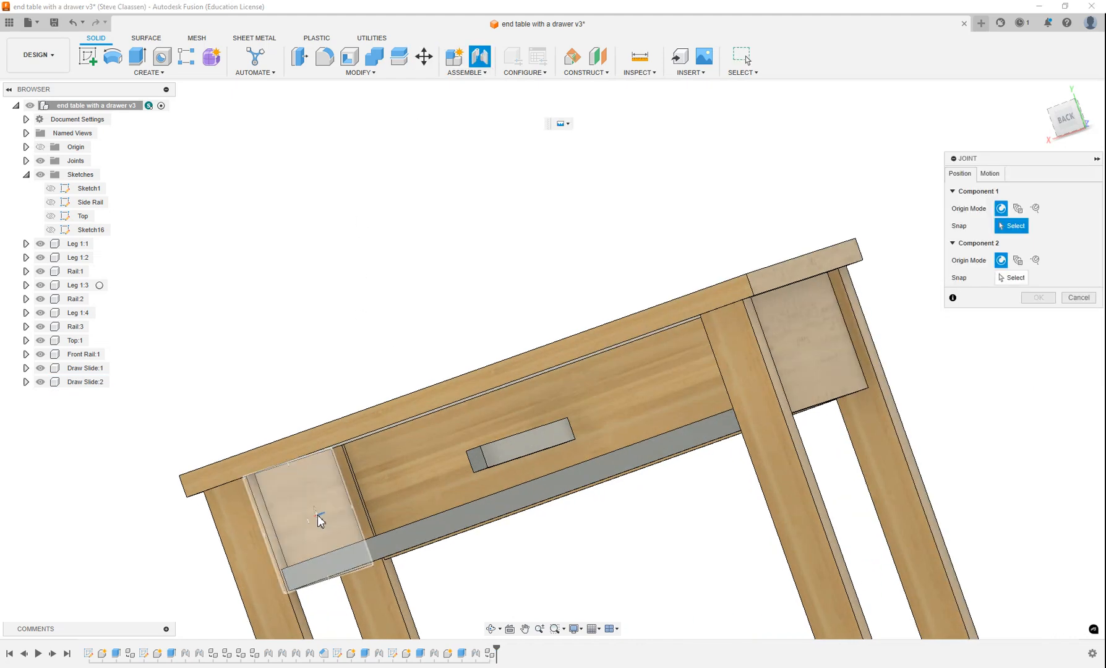
middle_click_drag(318, 521, 356, 503, "shift")
left_click(300, 527)
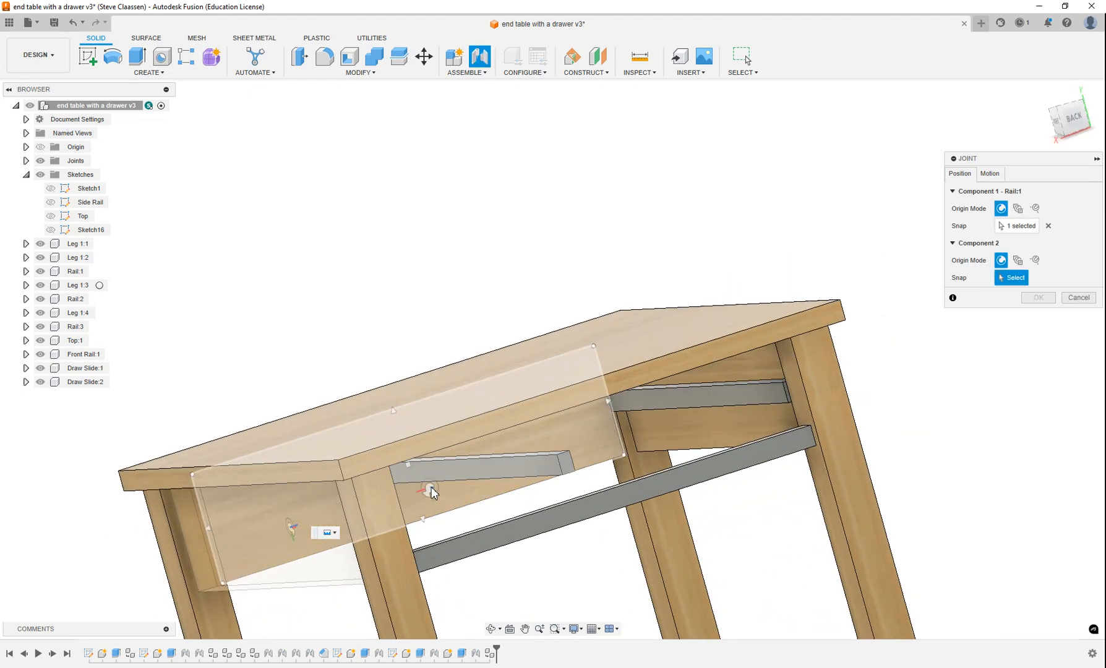
left_click(461, 473)
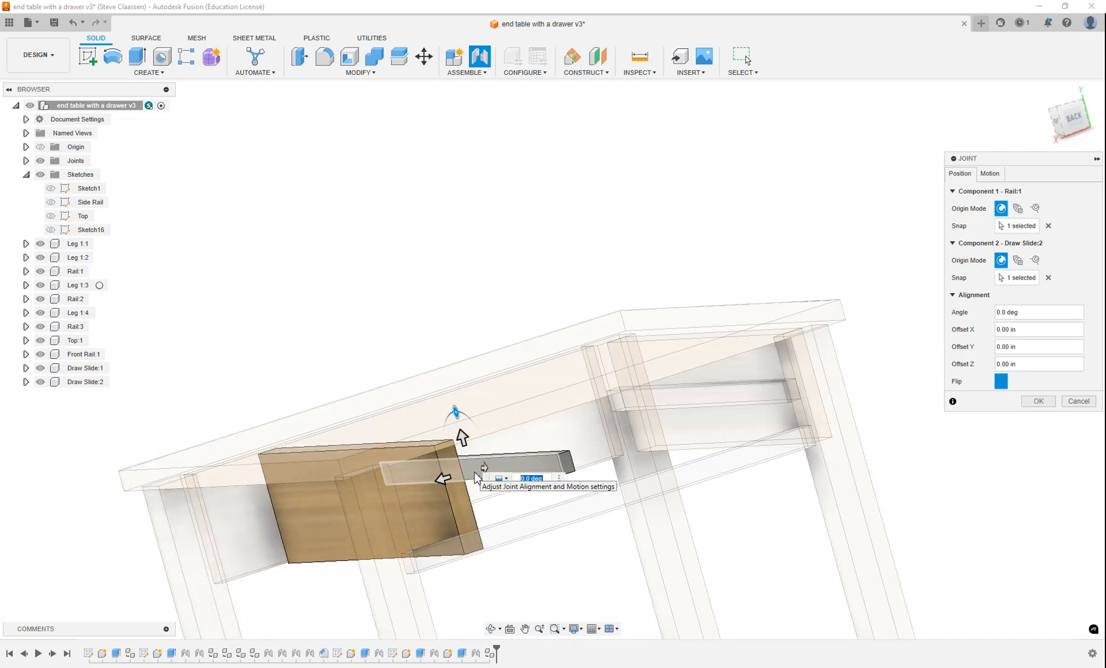
left_click(1043, 403)
scroll(690, 440, "down", 5)
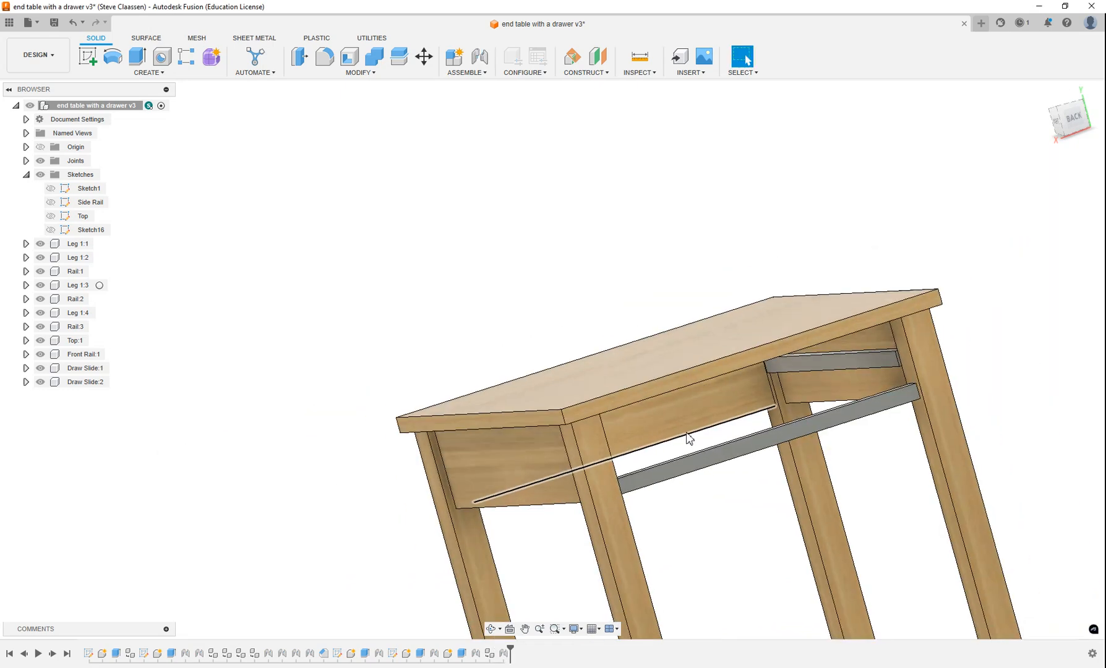
middle_click_drag(691, 430, 627, 443, "shift")
middle_click_drag(627, 442, 462, 322)
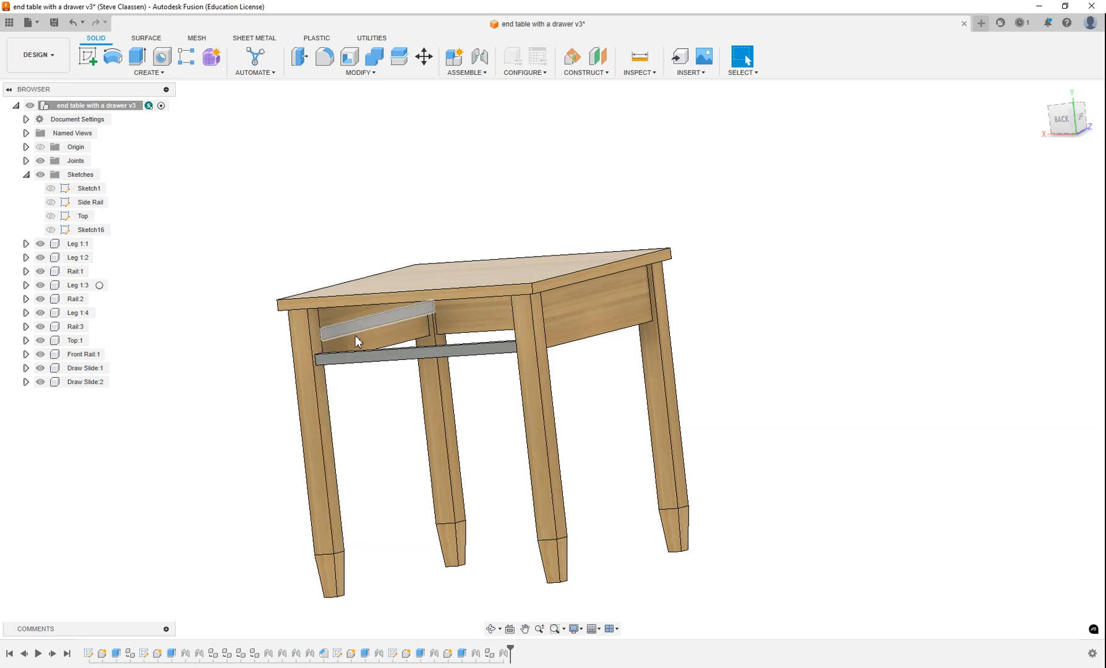
middle_click_drag(417, 374, 486, 419, "shift")
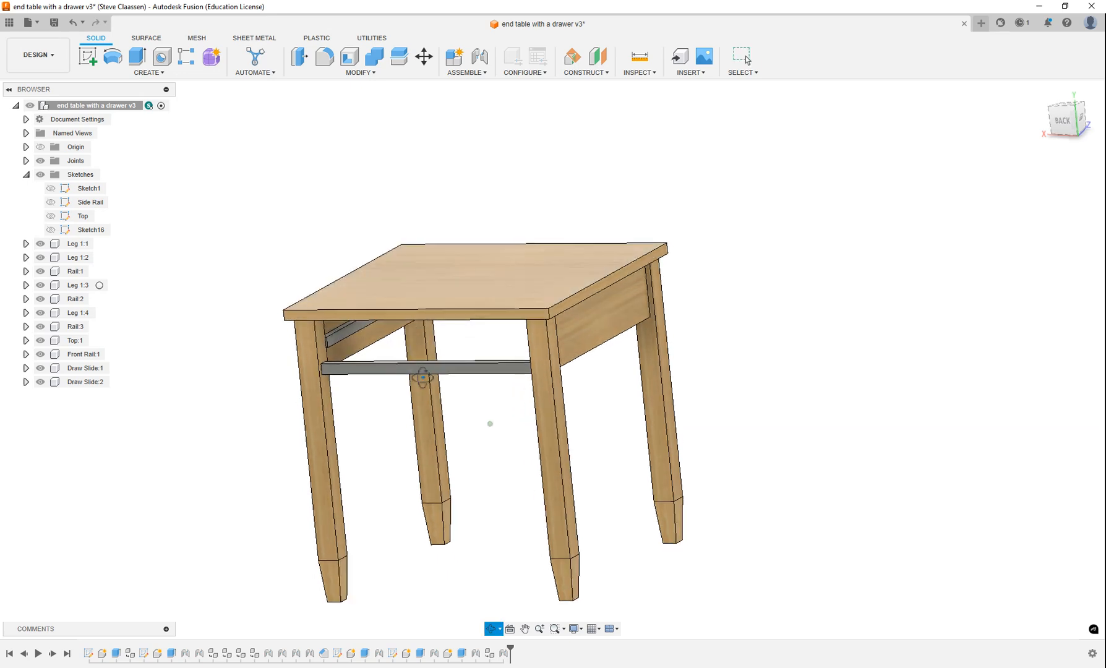
middle_click_drag(359, 368, 361, 353, "shift")
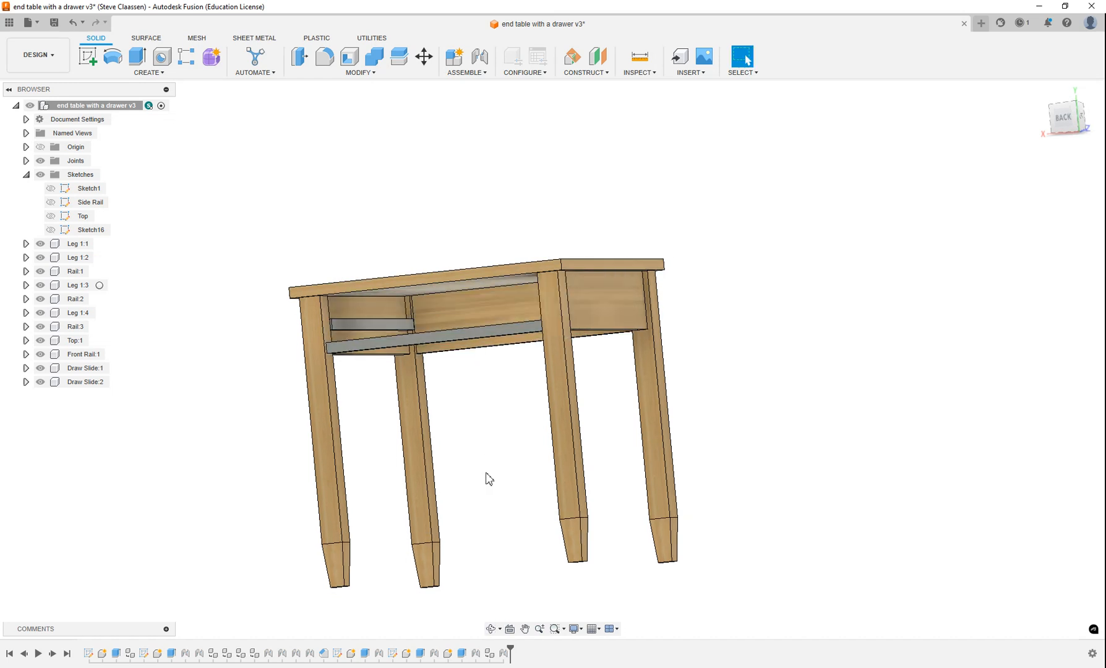
middle_click_drag(488, 478, 527, 395, "shift")
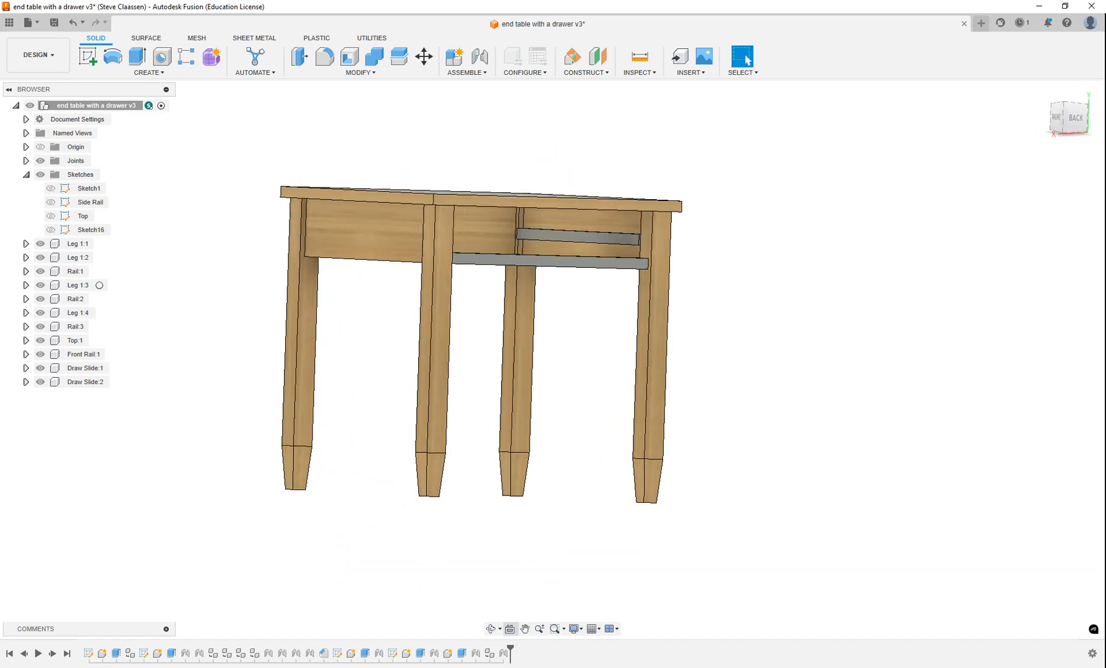